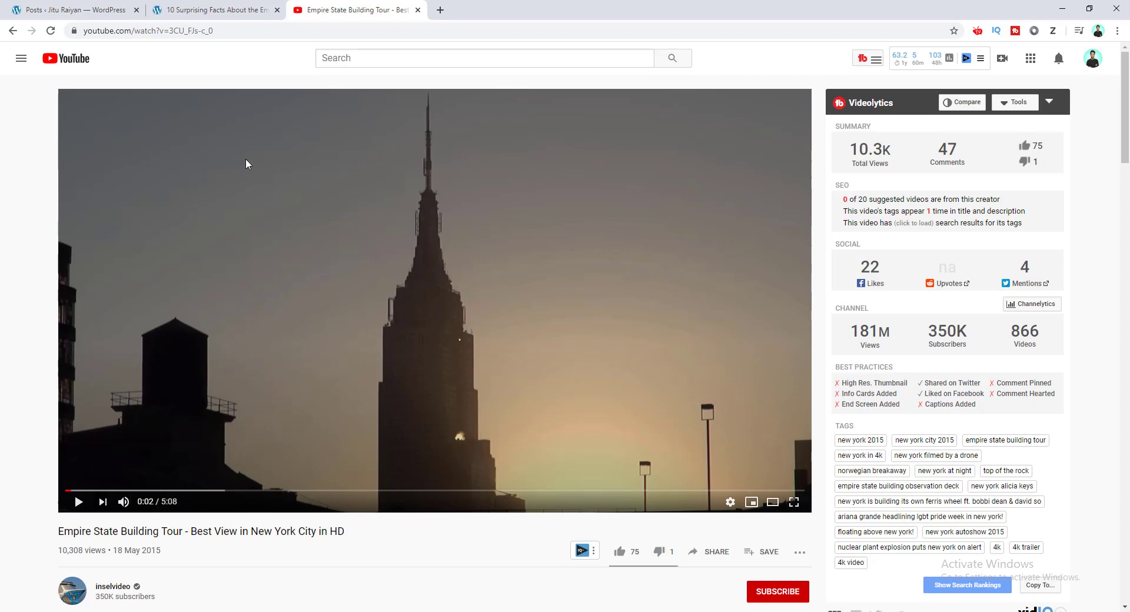
# Step: Open the post "10 Surprising Facts About the Empire State Building" in the WordPress editor
pyautogui.click(247, 7)
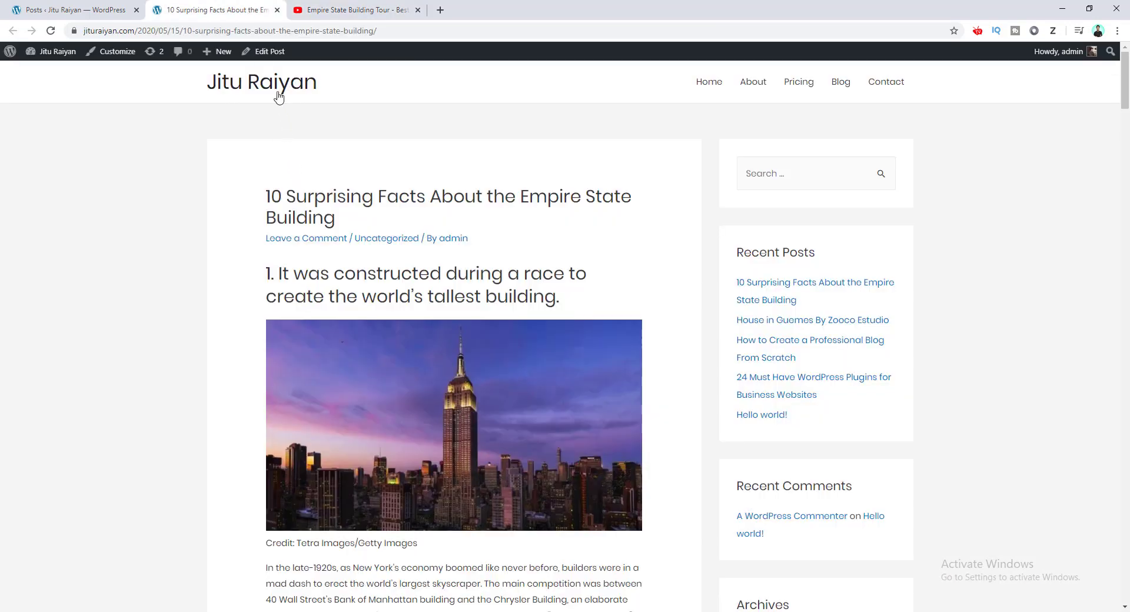
pyautogui.click(268, 58)
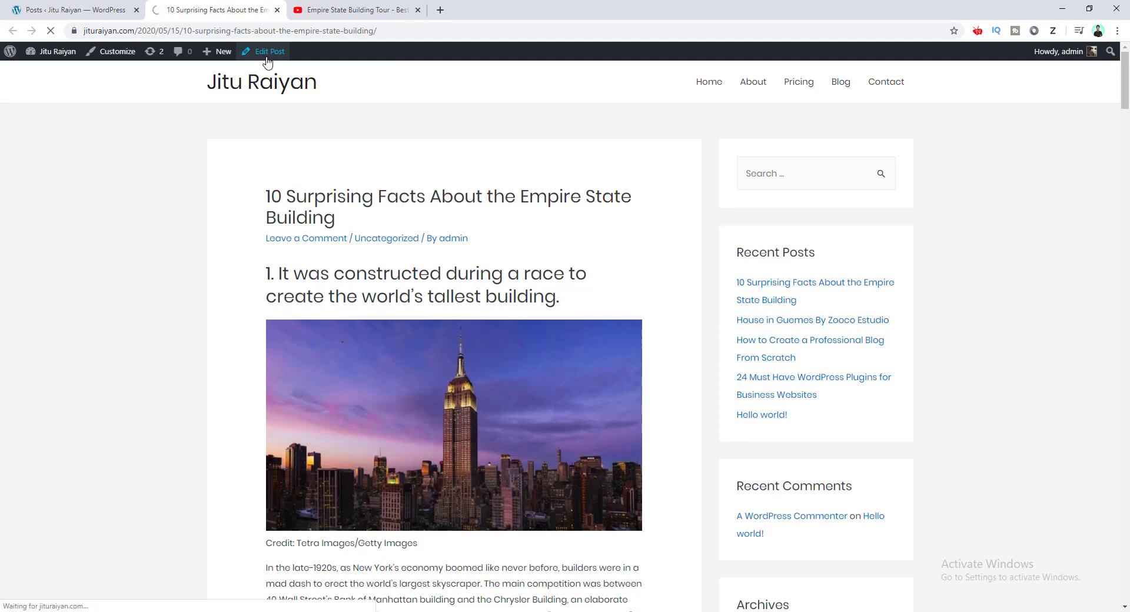
pyautogui.scroll(-2, 265, 118)
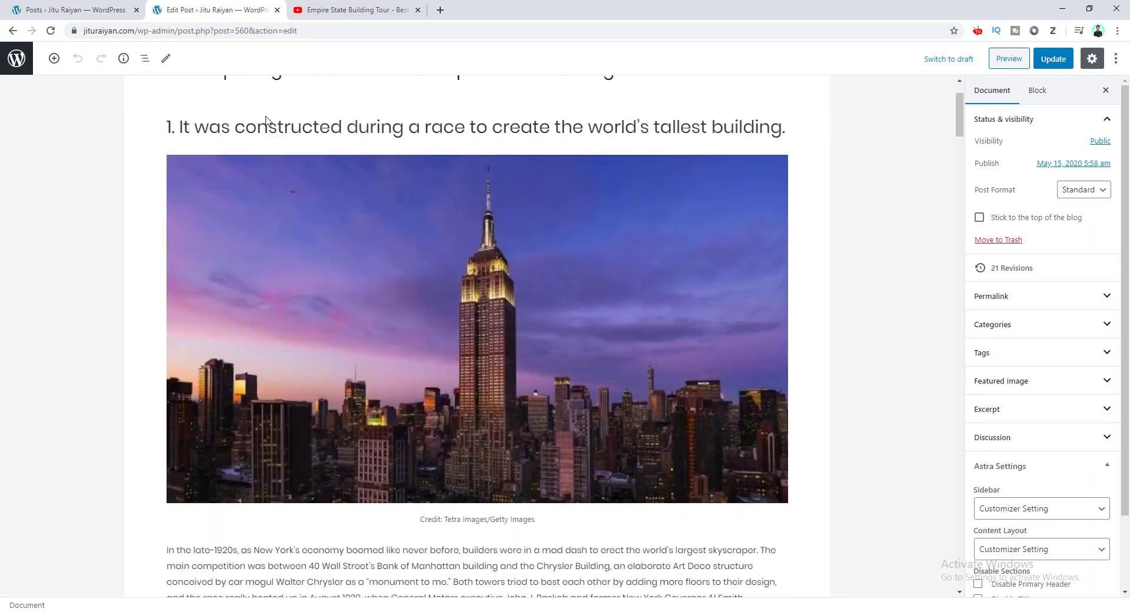
# Step: Embed the "Empire State Building Tour" YouTube video from its copied link in a new block after section 1's first paragraph
pyautogui.scroll(-6, 271, 130)
pyautogui.scroll(3, 321, 171)
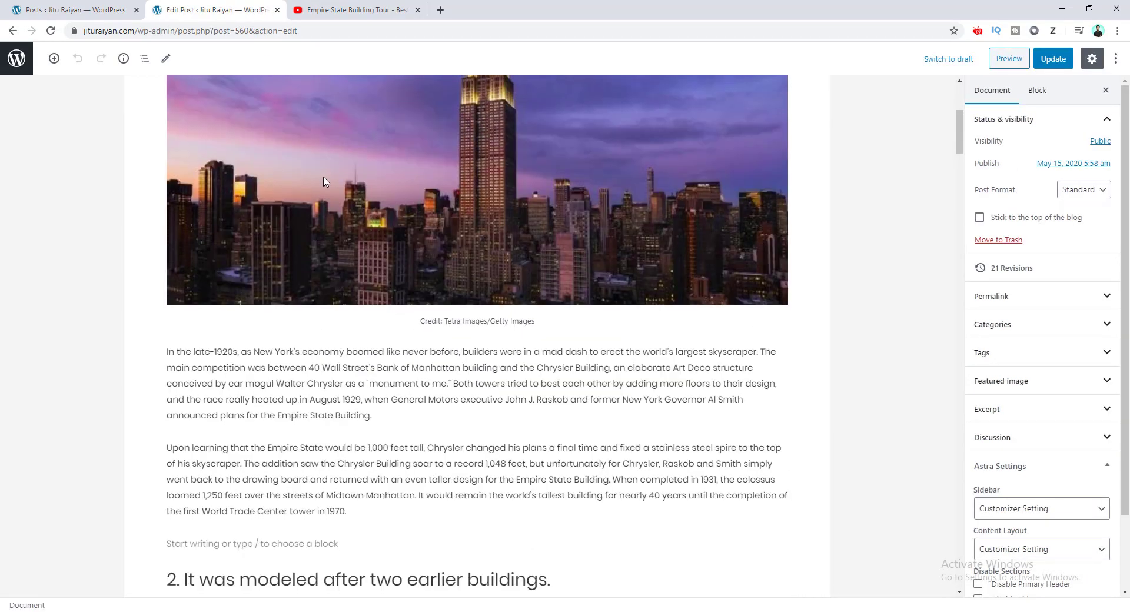
pyautogui.scroll(-3, 326, 182)
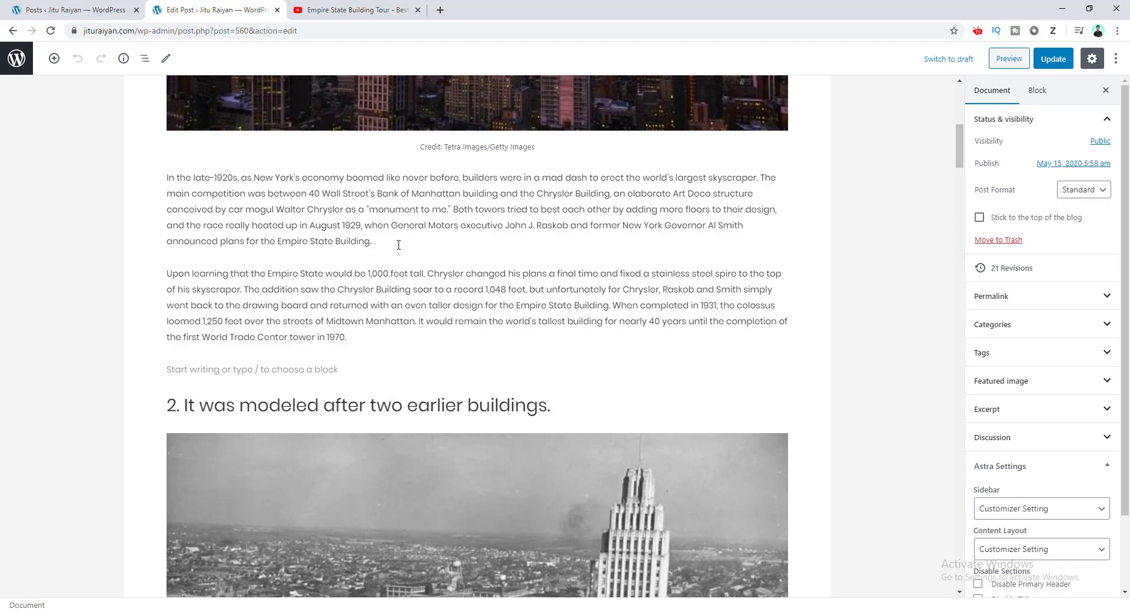
pyautogui.click(398, 245)
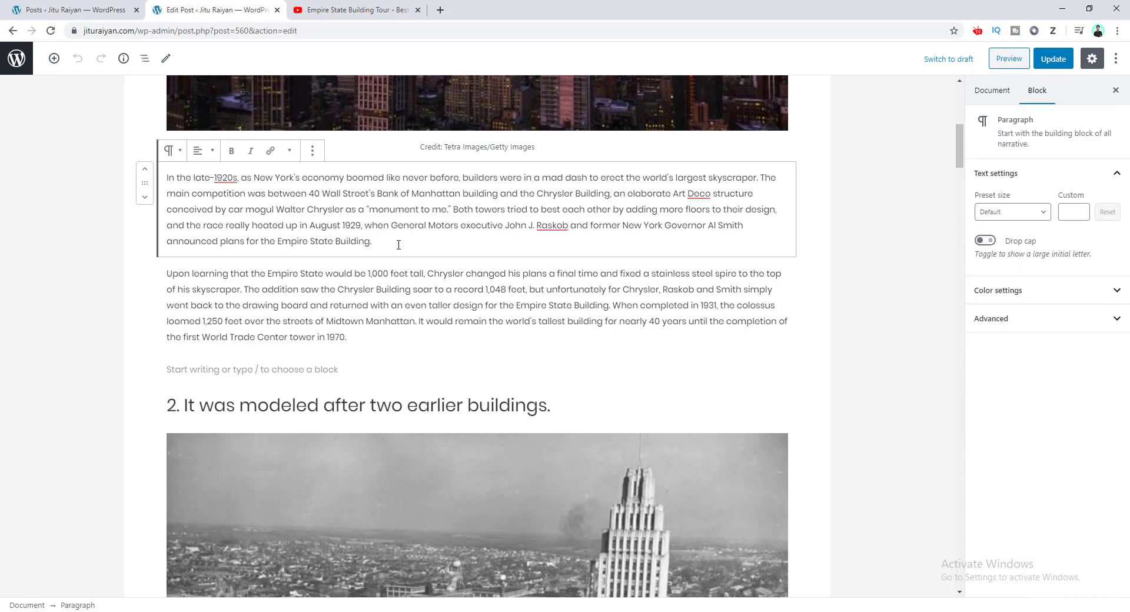
pyautogui.press('Return')
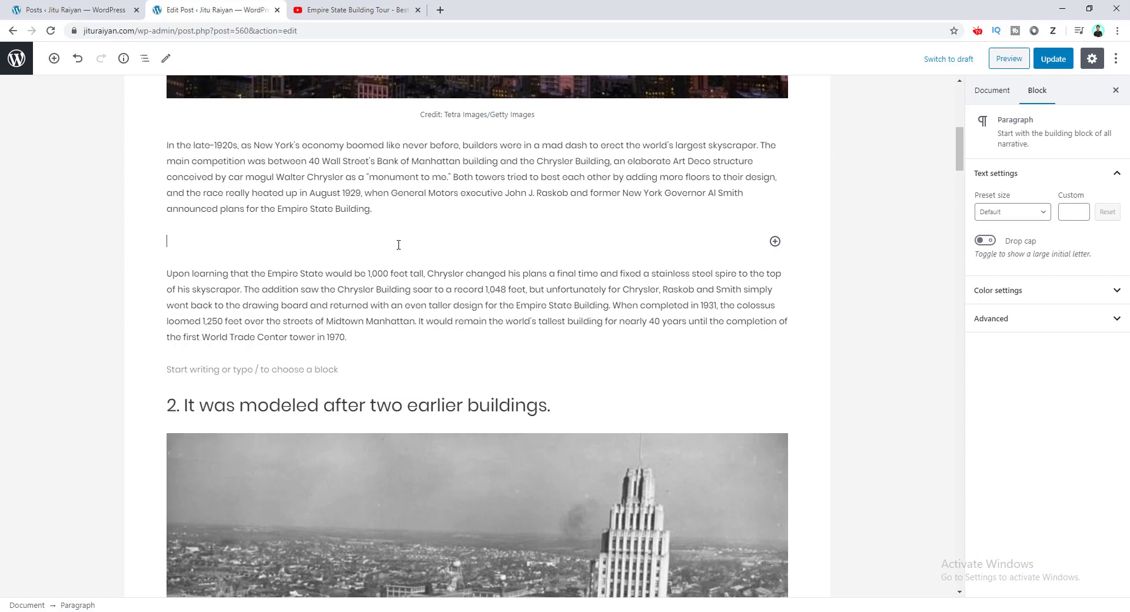
pyautogui.hotkey('ctrl', 'v')
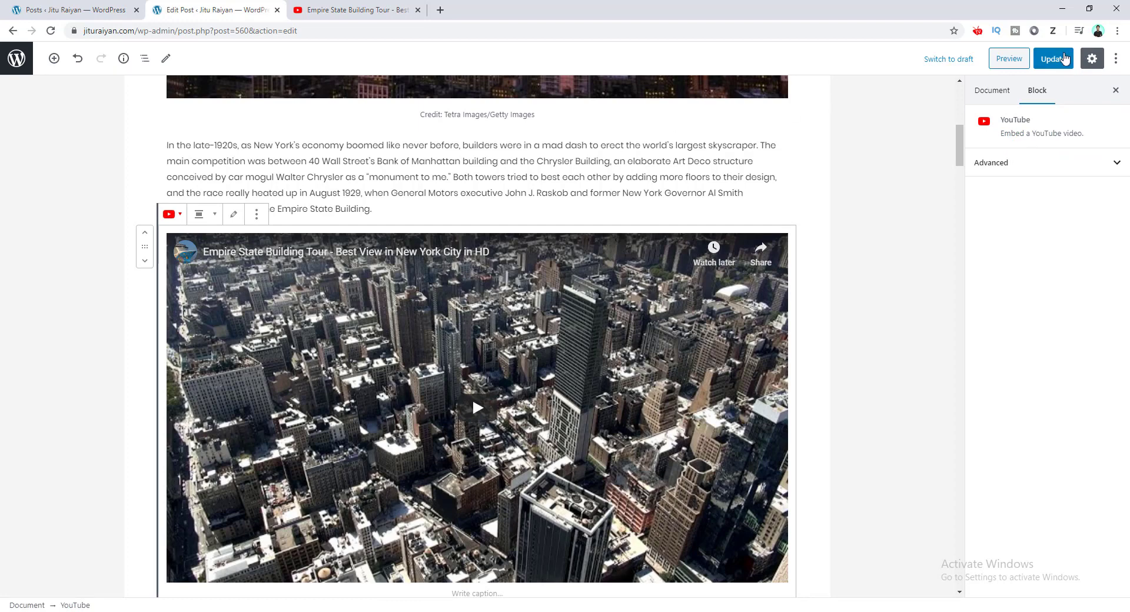
# Step: Update the post and preview the embedded YouTube video on the page
pyautogui.click(1051, 59)
pyautogui.click(1003, 61)
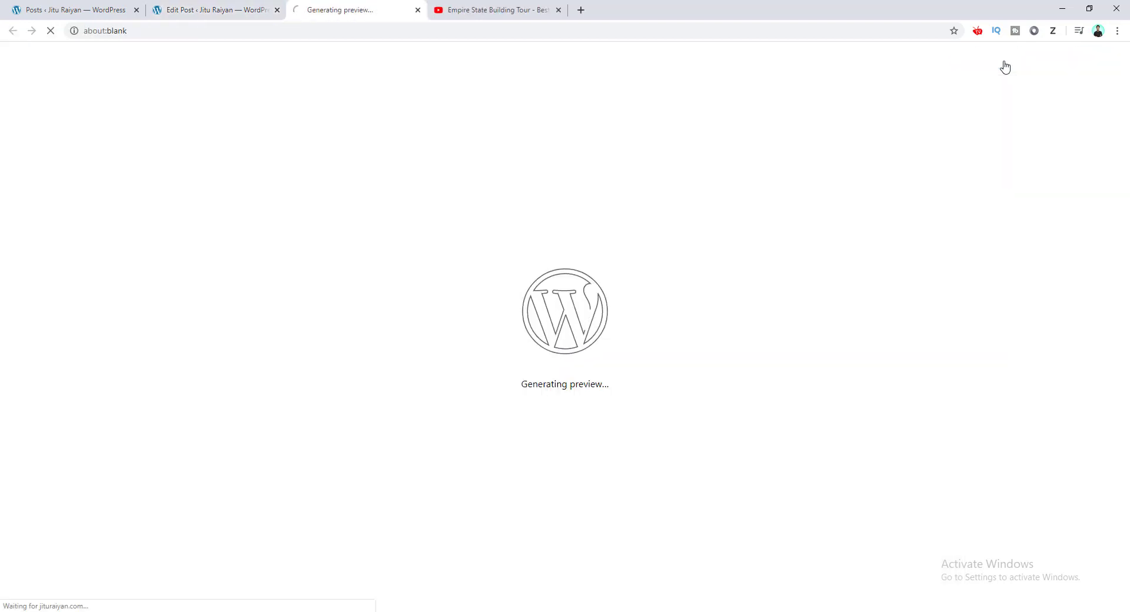
pyautogui.scroll(-3, 611, 344)
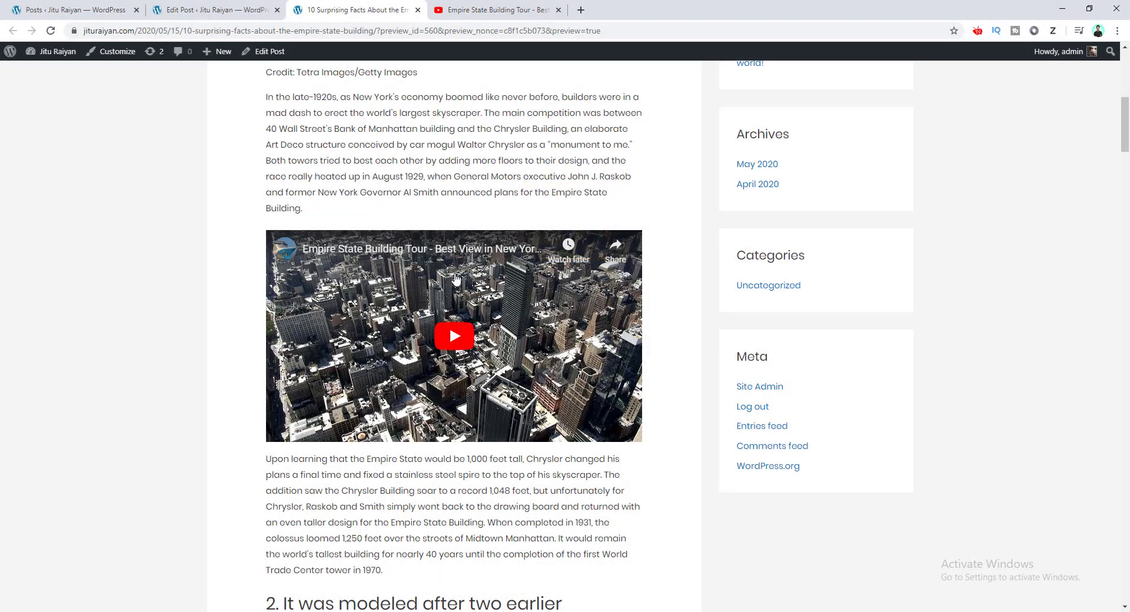
# Step: Switch to the YouTube video page and copy the video's iframe embed code from its sharing options
pyautogui.click(480, 5)
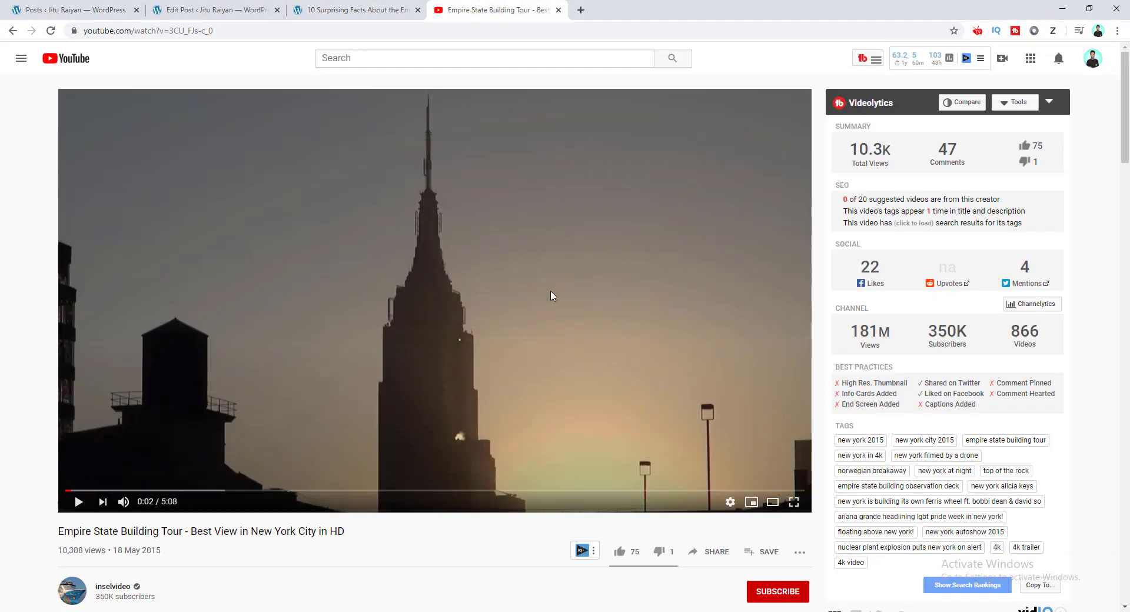
pyautogui.scroll(-3, 551, 296)
pyautogui.click(716, 378)
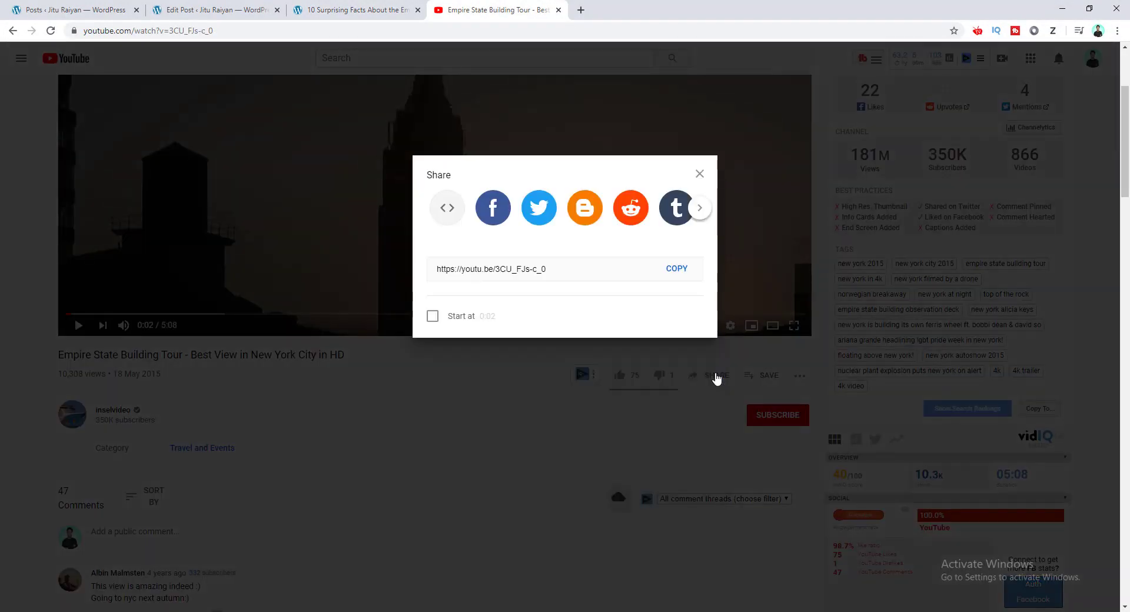
pyautogui.click(442, 294)
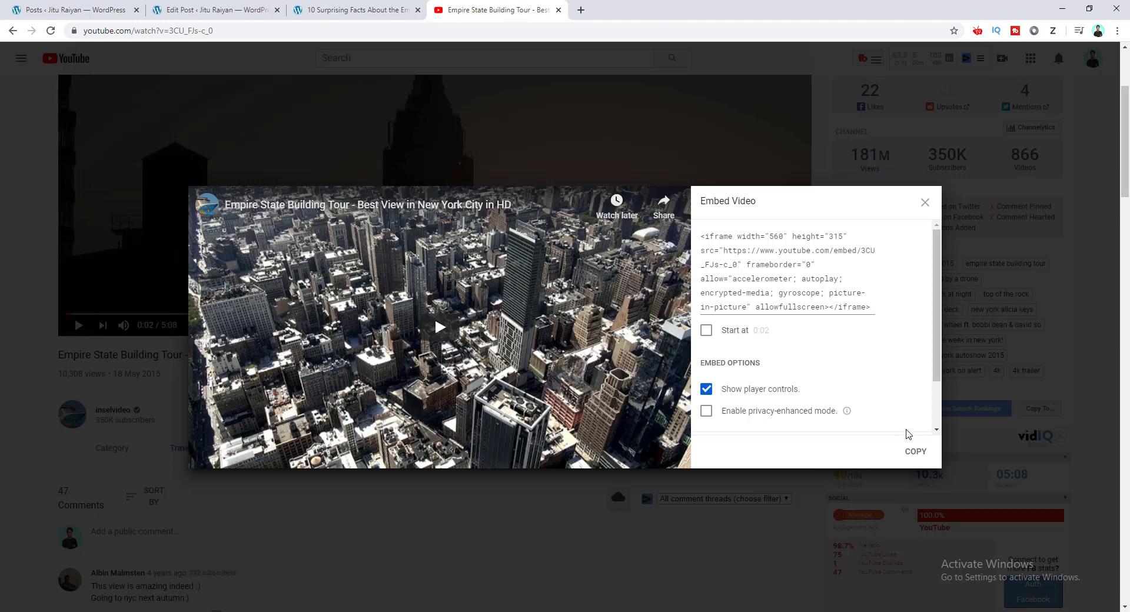
pyautogui.click(916, 453)
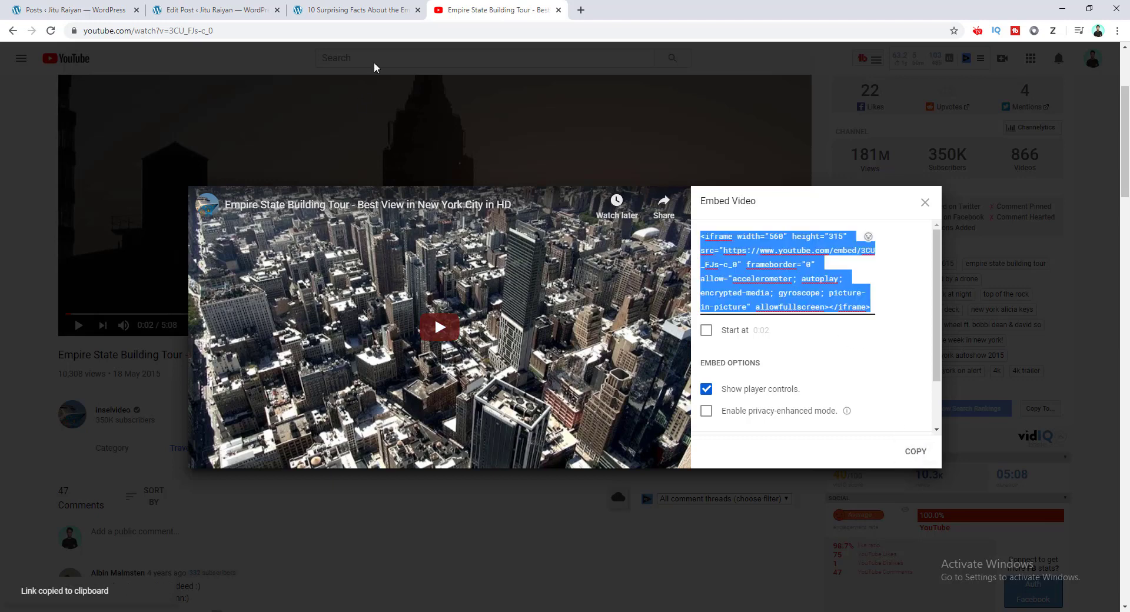
# Step: Return to the post editor and remove the YouTube block below section 1's first paragraph
pyautogui.click(353, 10)
pyautogui.click(271, 7)
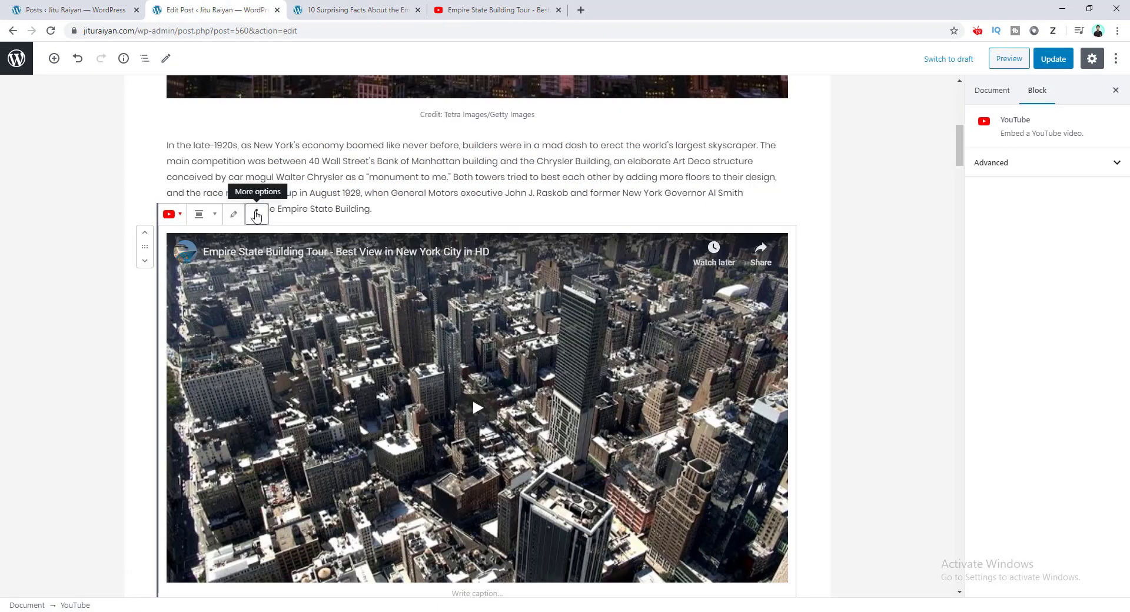
pyautogui.click(256, 215)
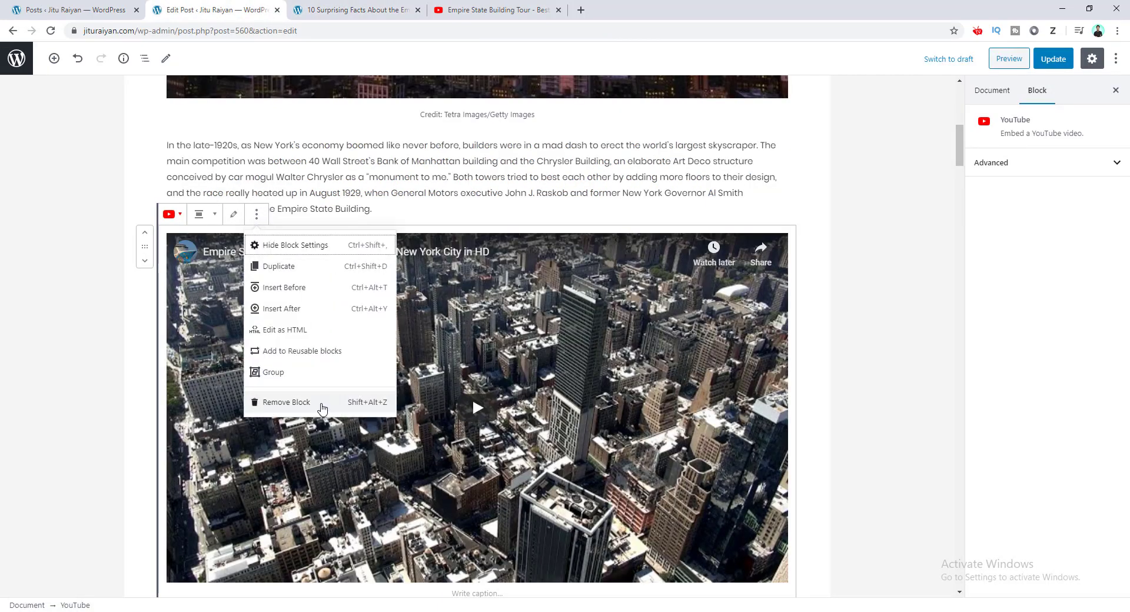
pyautogui.click(322, 406)
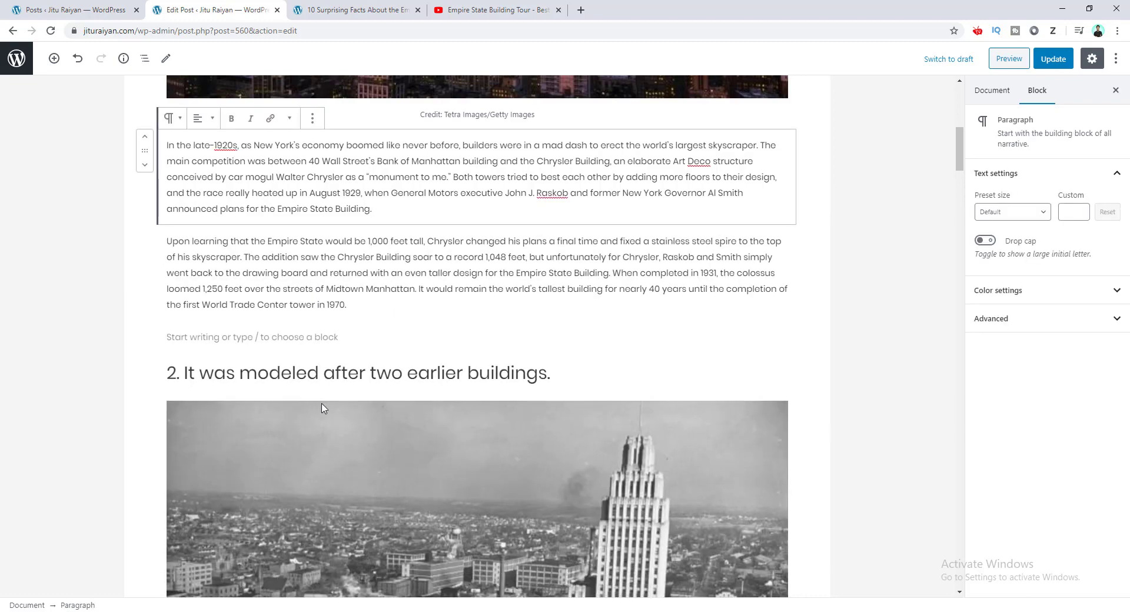
# Step: Add a Custom HTML block after section 1's first paragraph and paste the copied iframe embed code into it
pyautogui.press('Return')
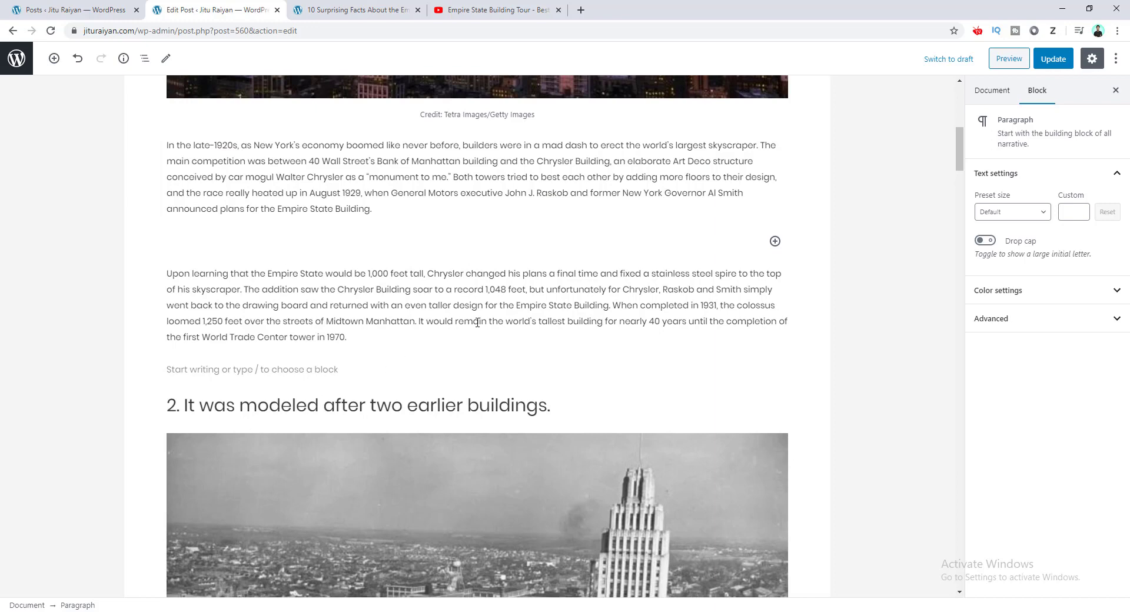
pyautogui.click(775, 241)
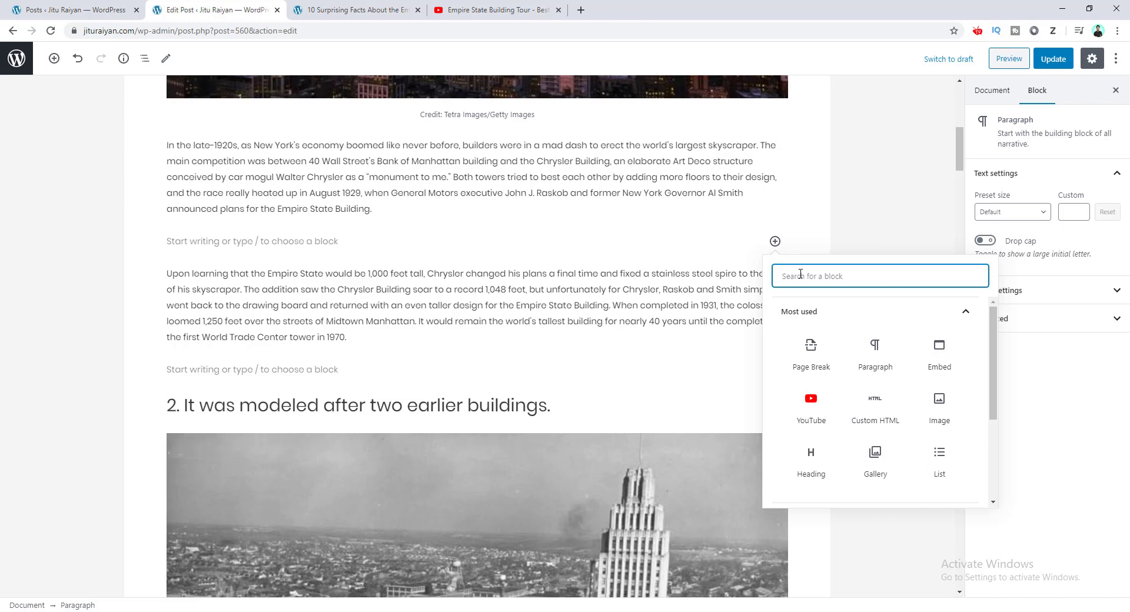
pyautogui.write('html')
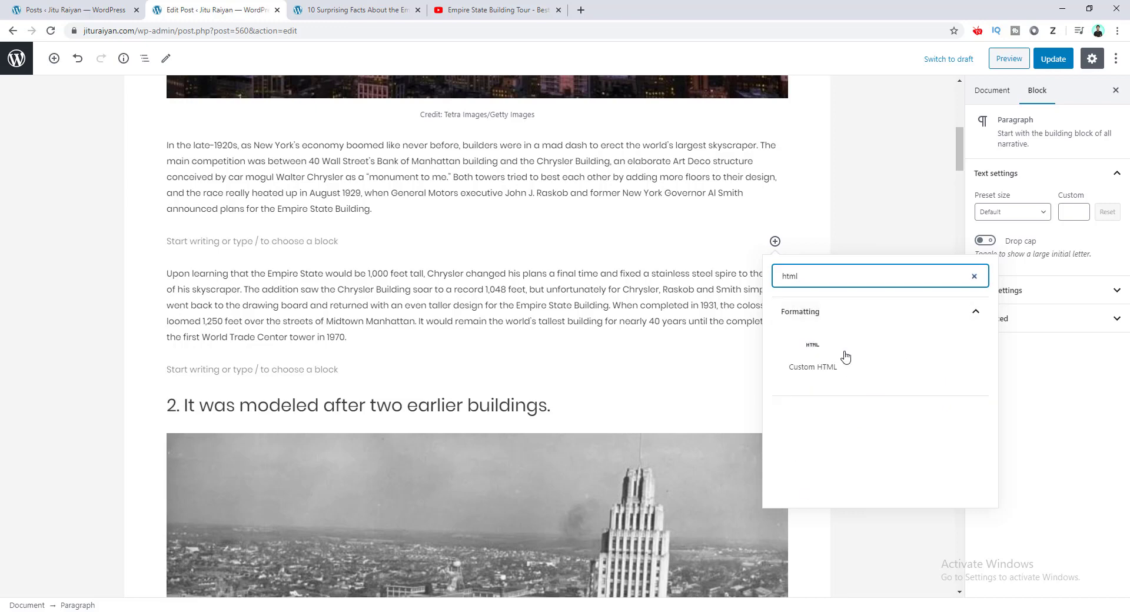
pyautogui.click(838, 357)
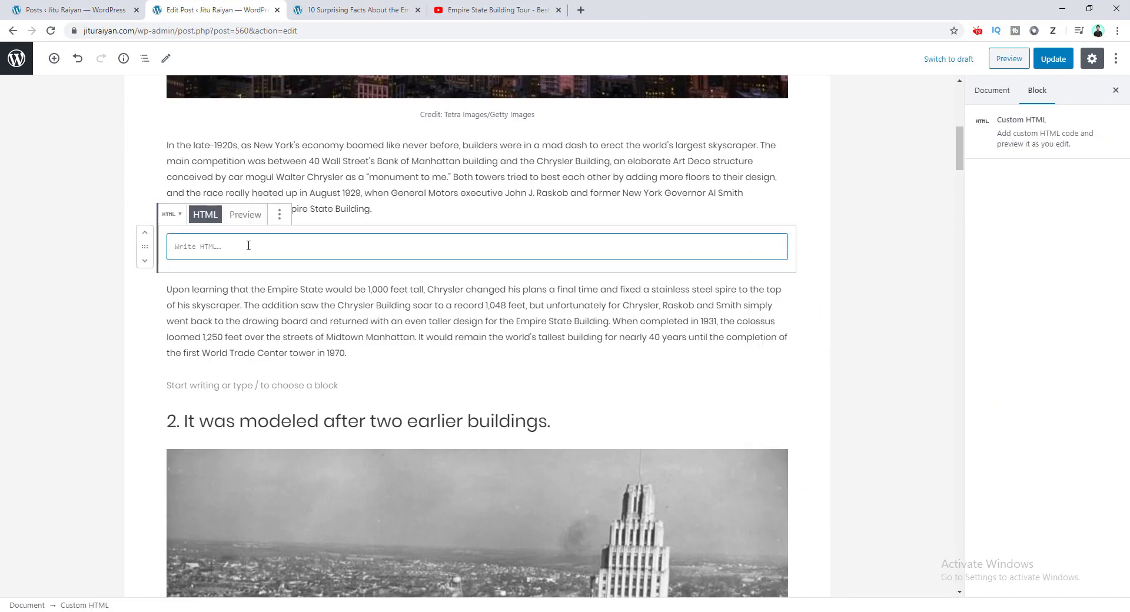
pyautogui.hotkey('ctrl', 'v')
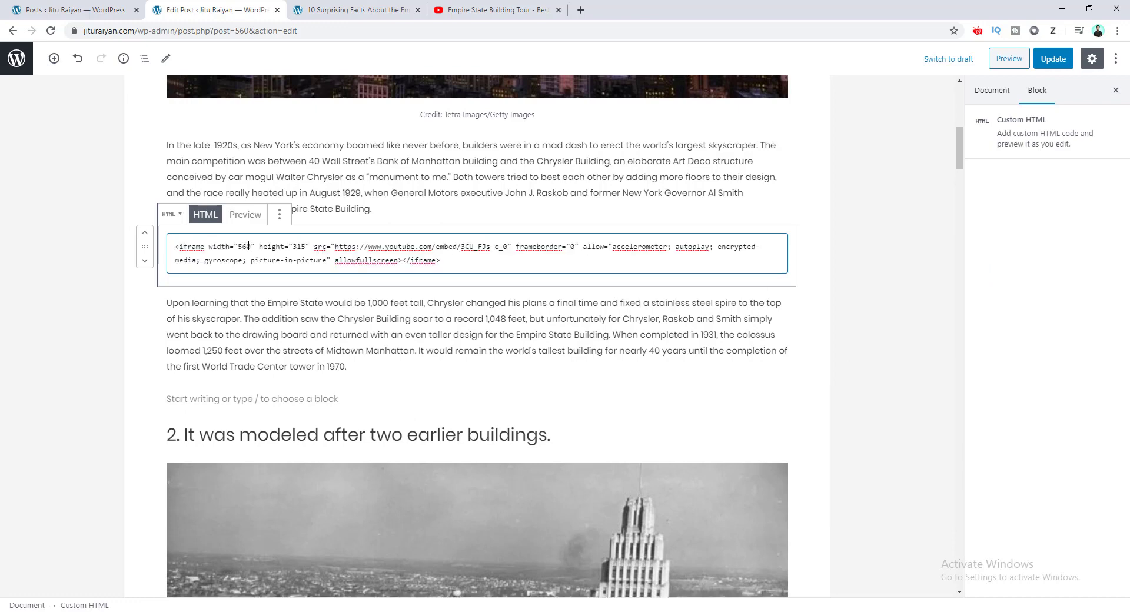
# Step: Update the post and preview how the iframe video appears on the page
pyautogui.click(1053, 59)
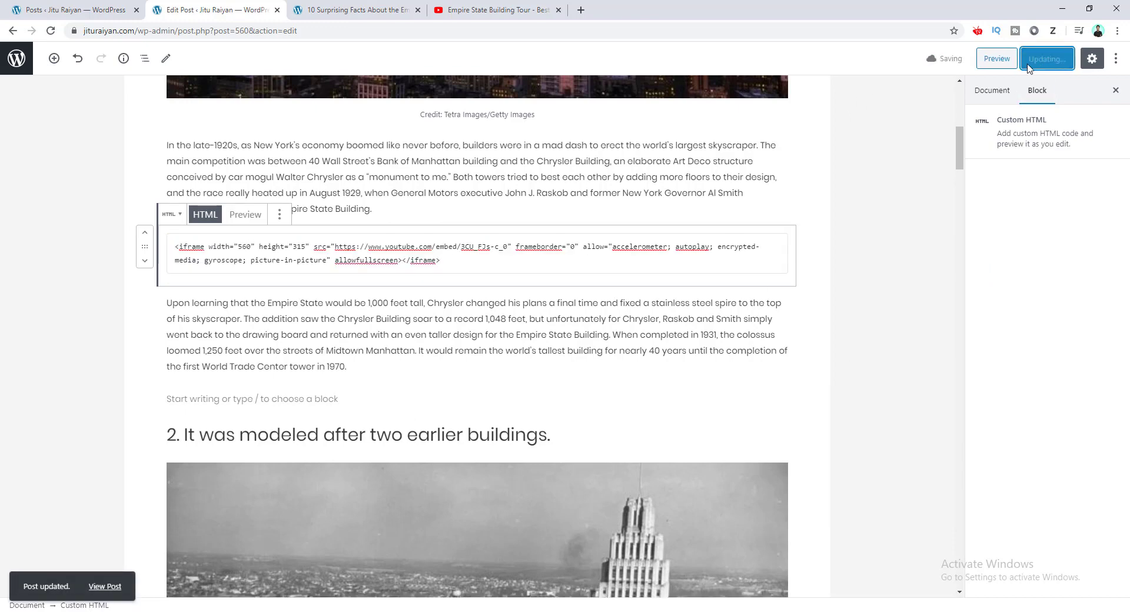
pyautogui.click(995, 59)
pyautogui.scroll(-8, 552, 367)
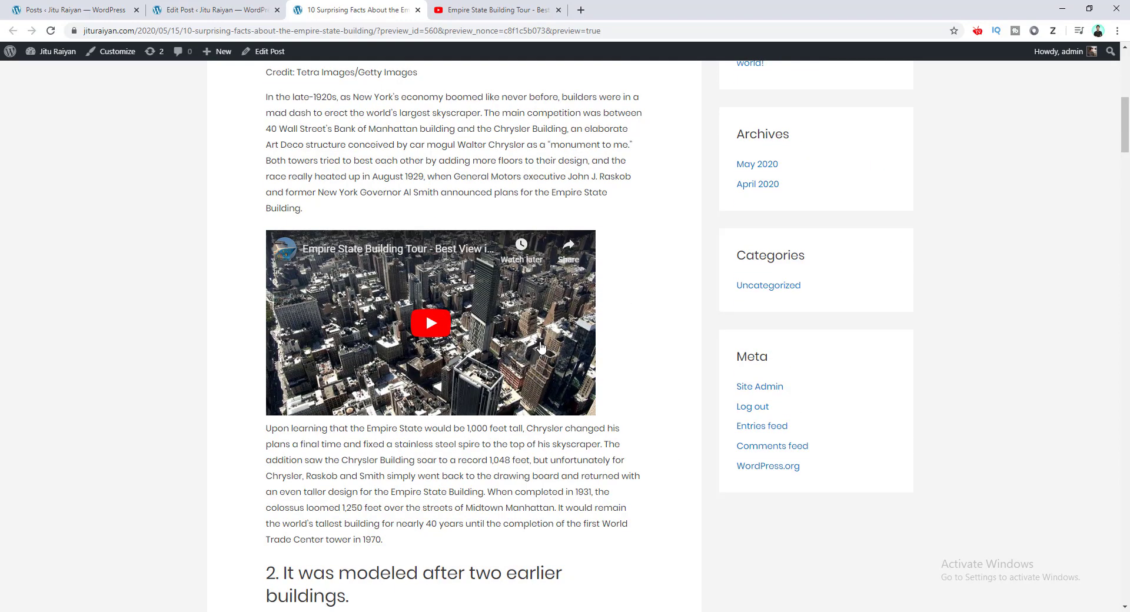
# Step: Set the YouTube embed to start at 0:45 and play the video briefly to check the start point
pyautogui.click(499, 10)
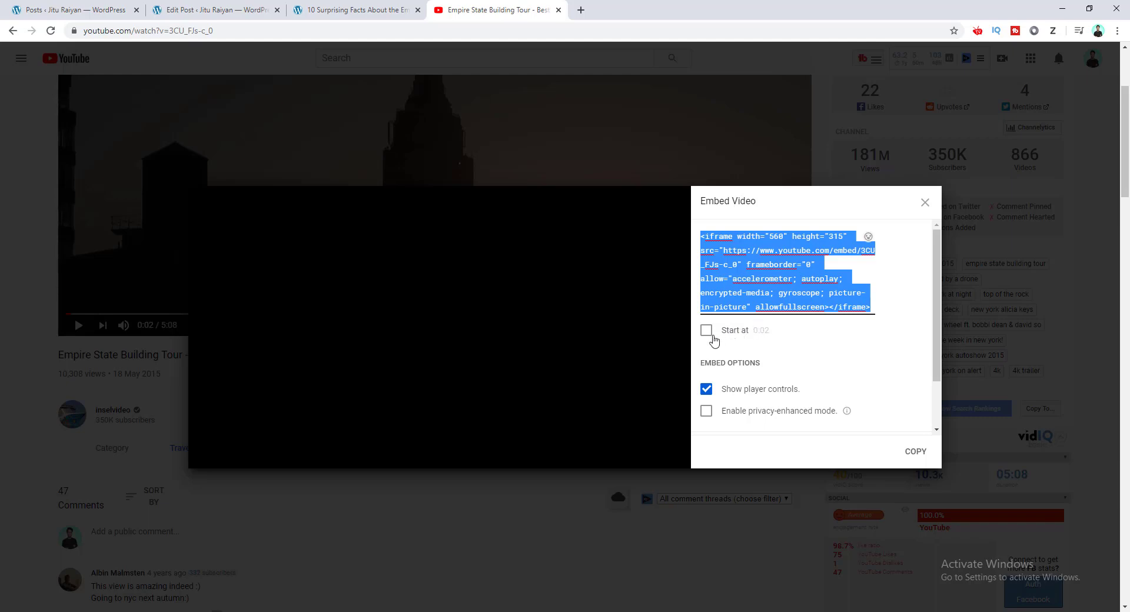
pyautogui.click(706, 331)
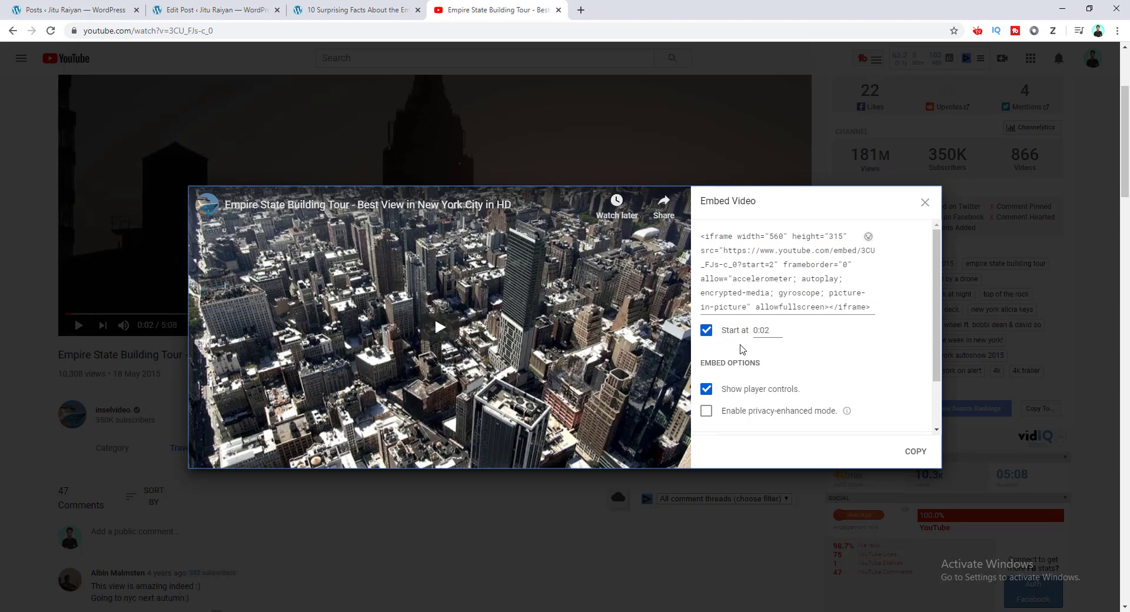
pyautogui.doubleClick(763, 331)
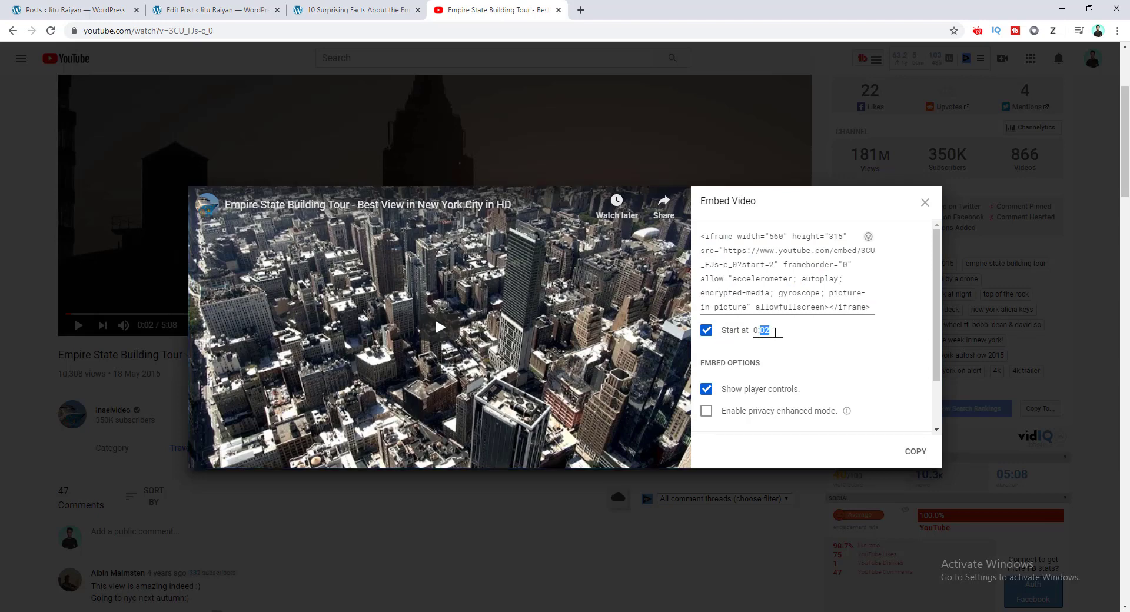
pyautogui.write('45')
pyautogui.click(454, 327)
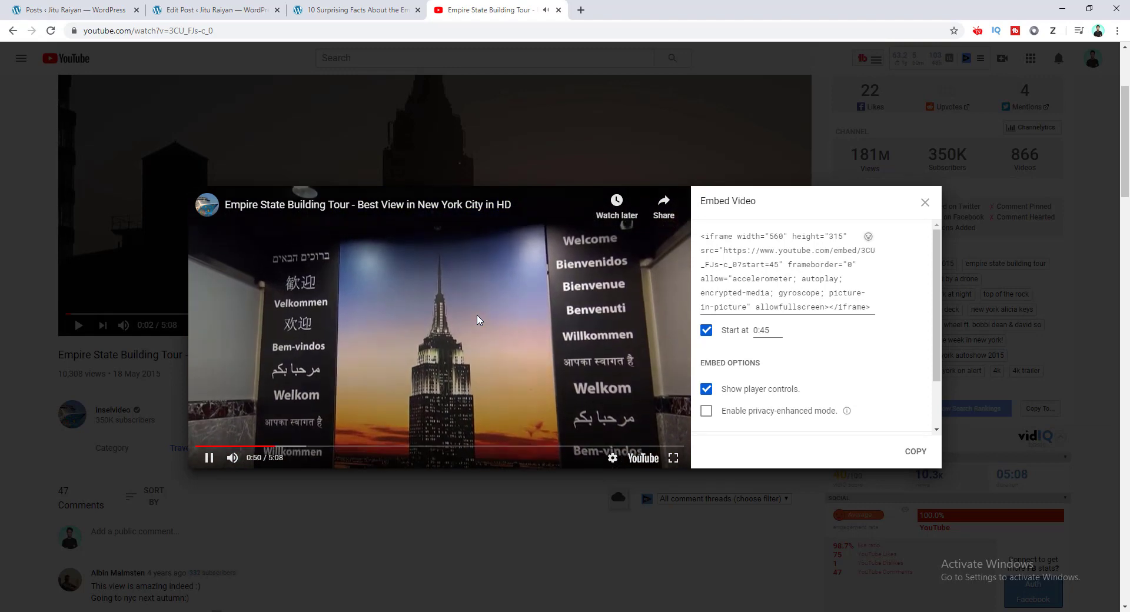
pyautogui.click(478, 321)
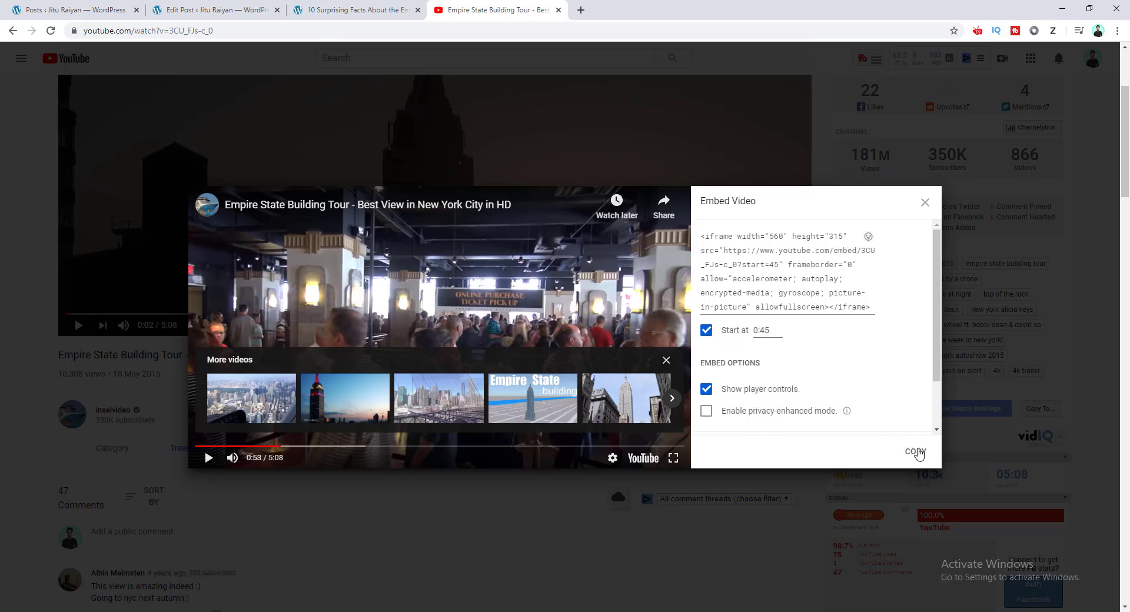
# Step: Copy the embed code with the start time and replace the code in the post's Custom HTML block with it
pyautogui.click(917, 453)
pyautogui.click(215, 10)
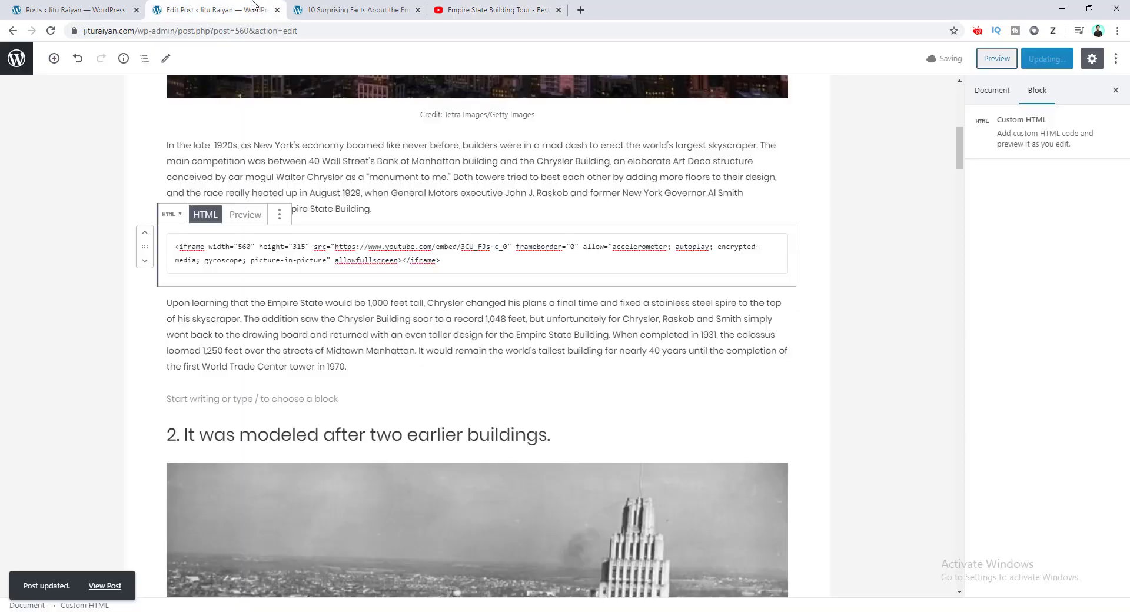
pyautogui.click(400, 259)
pyautogui.hotkey('ctrl', 'a')
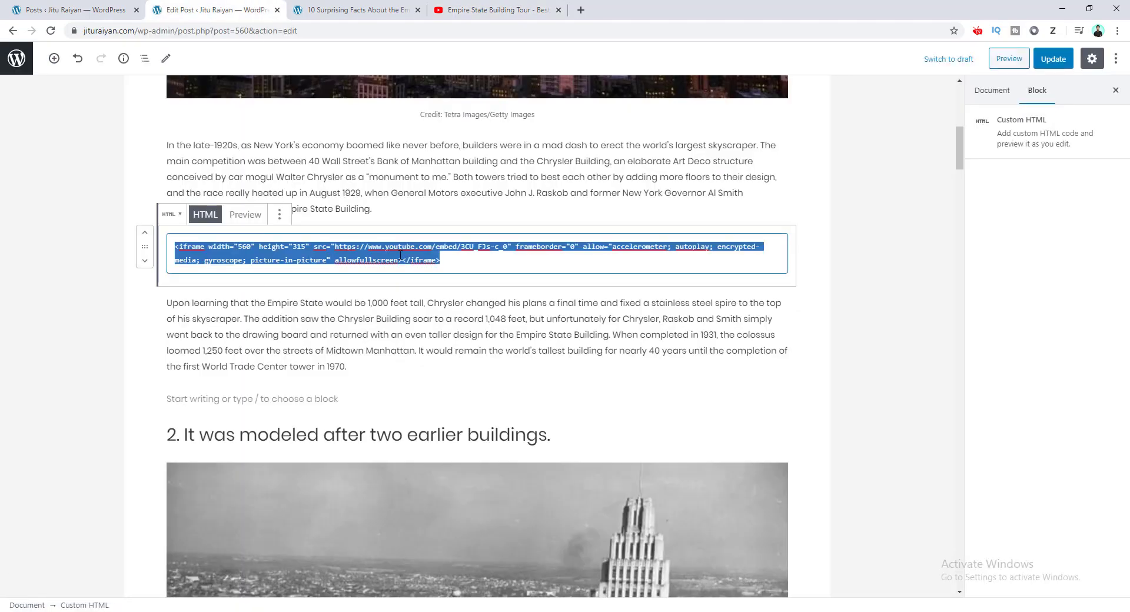
pyautogui.hotkey('ctrl', 'v')
# Step: Update the post, open its preview, and play the embedded video briefly to check its start time
pyautogui.click(1046, 58)
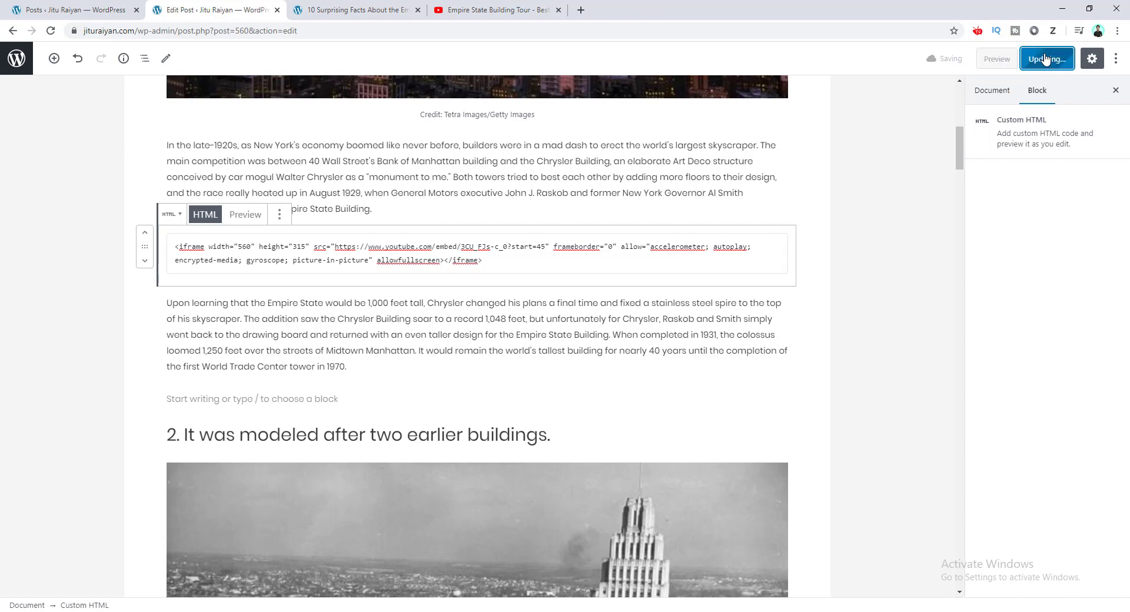
pyautogui.click(997, 59)
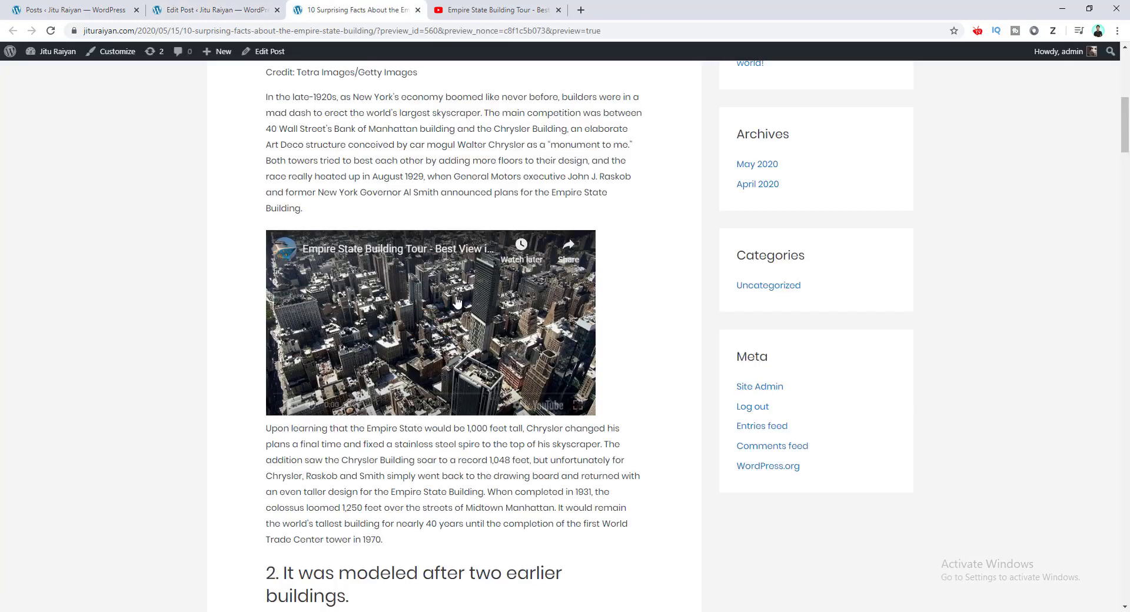
pyautogui.click(471, 310)
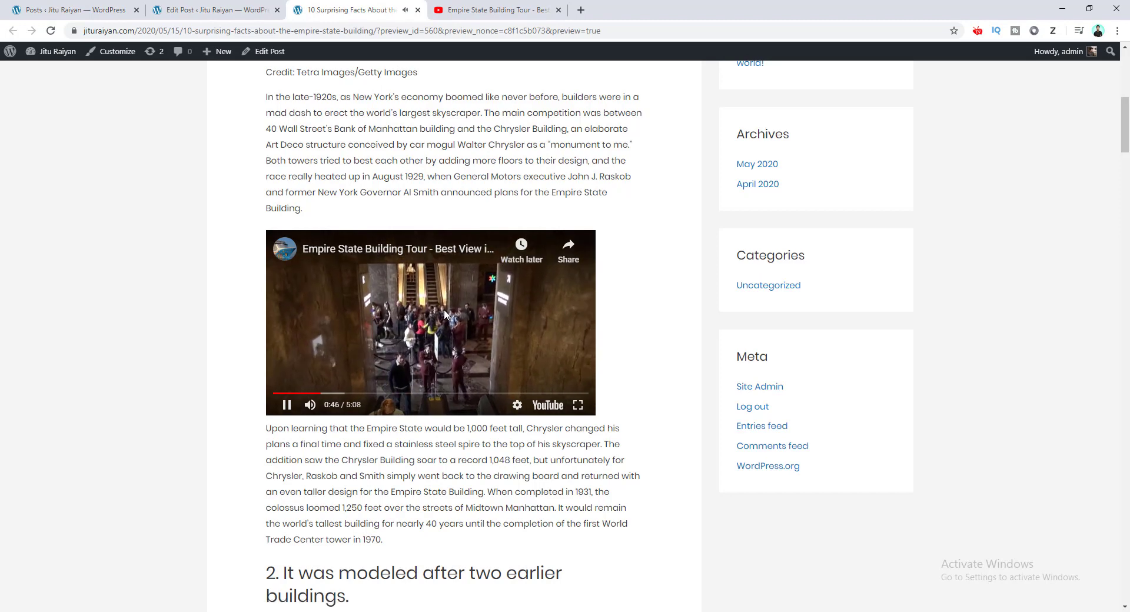
pyautogui.click(444, 309)
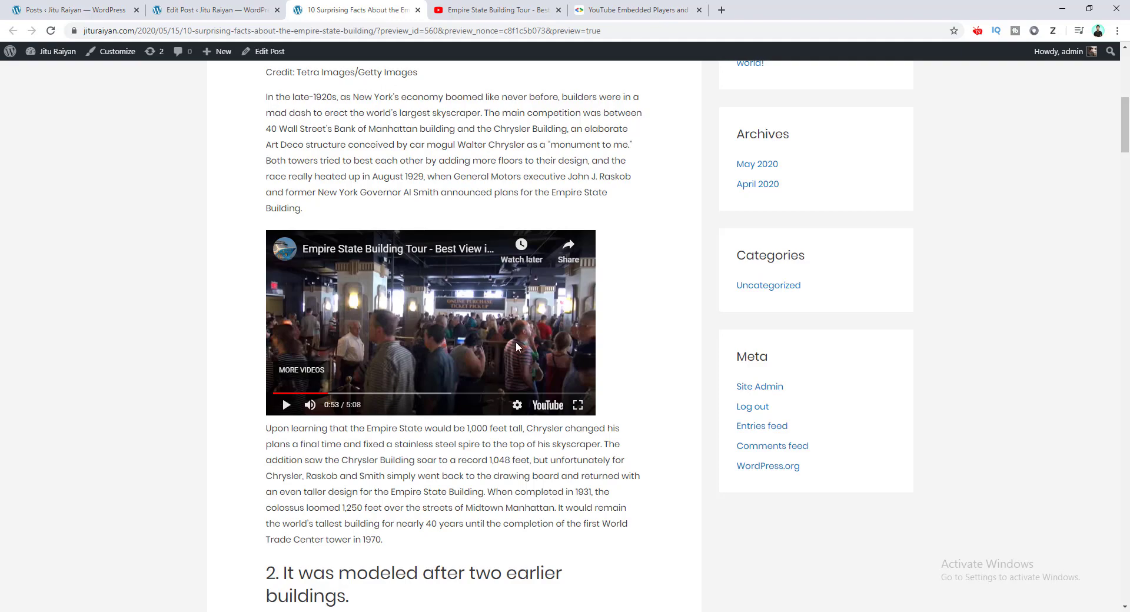
# Step: Examine the supported parameters in YouTube's player parameters documentation for the one that sets the video's end time
pyautogui.click(598, 6)
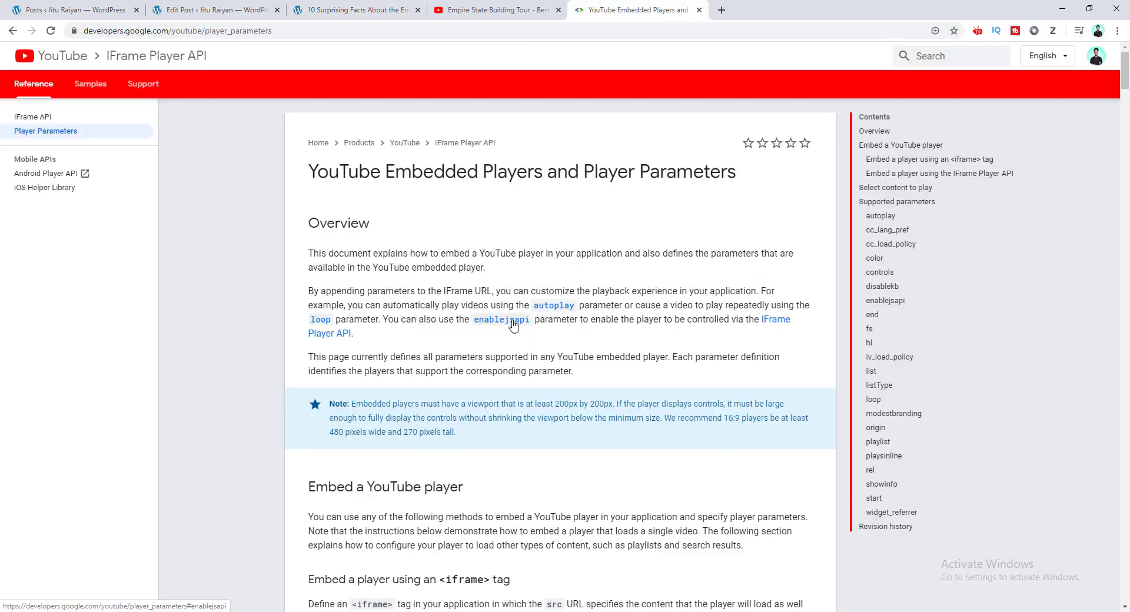
pyautogui.scroll(-20, 514, 325)
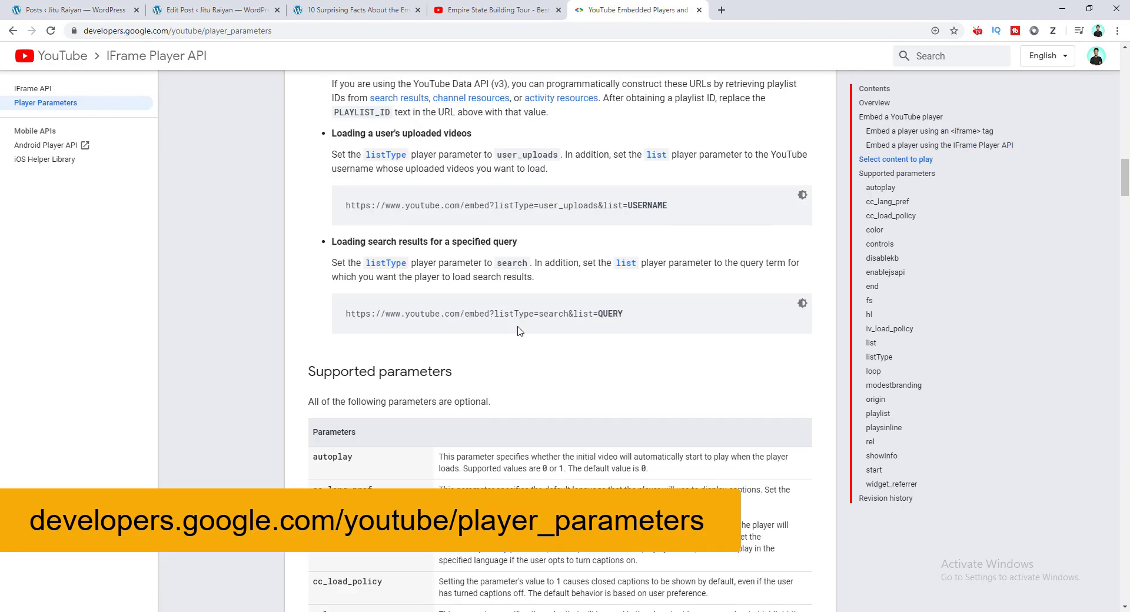
pyautogui.scroll(-7, 519, 331)
pyautogui.scroll(4, 412, 330)
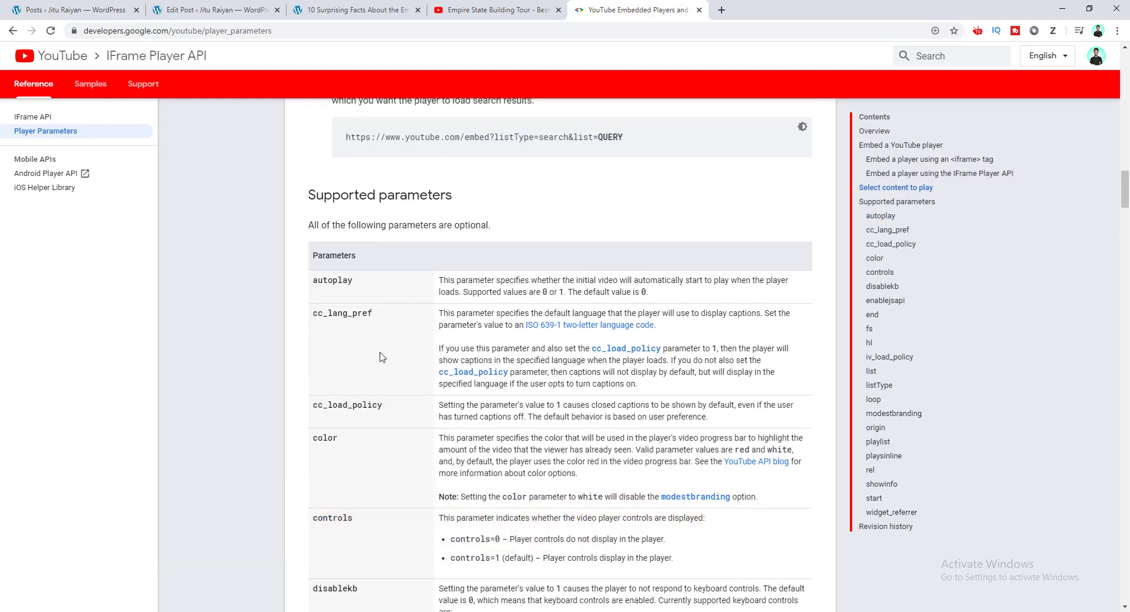
pyautogui.scroll(-10, 381, 357)
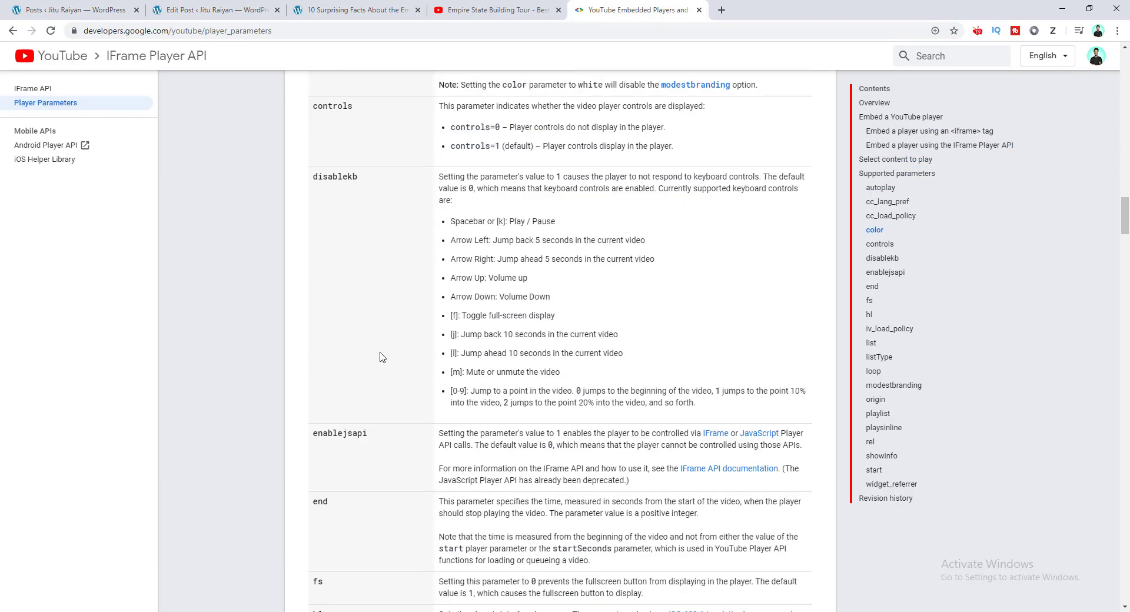
pyautogui.scroll(-9, 384, 353)
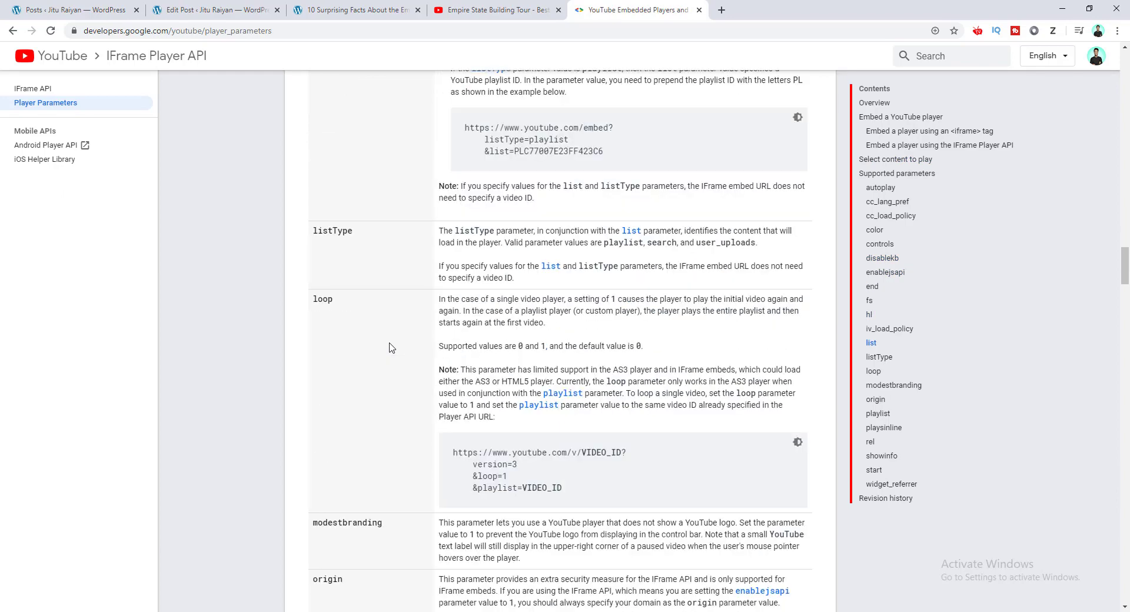
pyautogui.scroll(10, 389, 348)
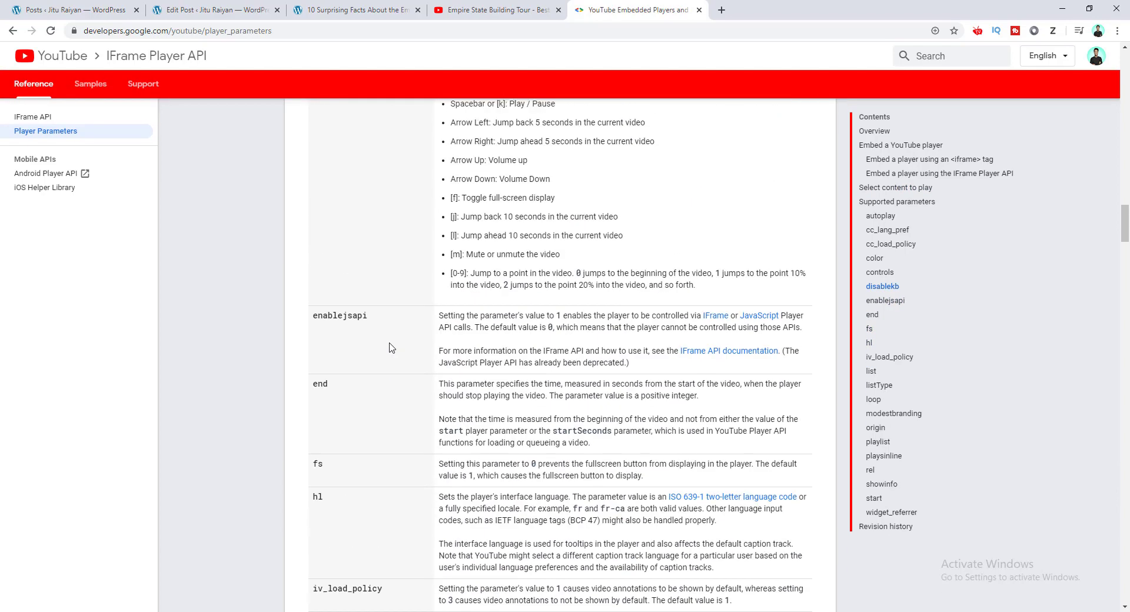
pyautogui.doubleClick(320, 386)
# Step: Review the start parameter in the post's embed code and in YouTube's, and append &amp;end=50 after start=45 in the post's Custom HTML block
pyautogui.click(216, 10)
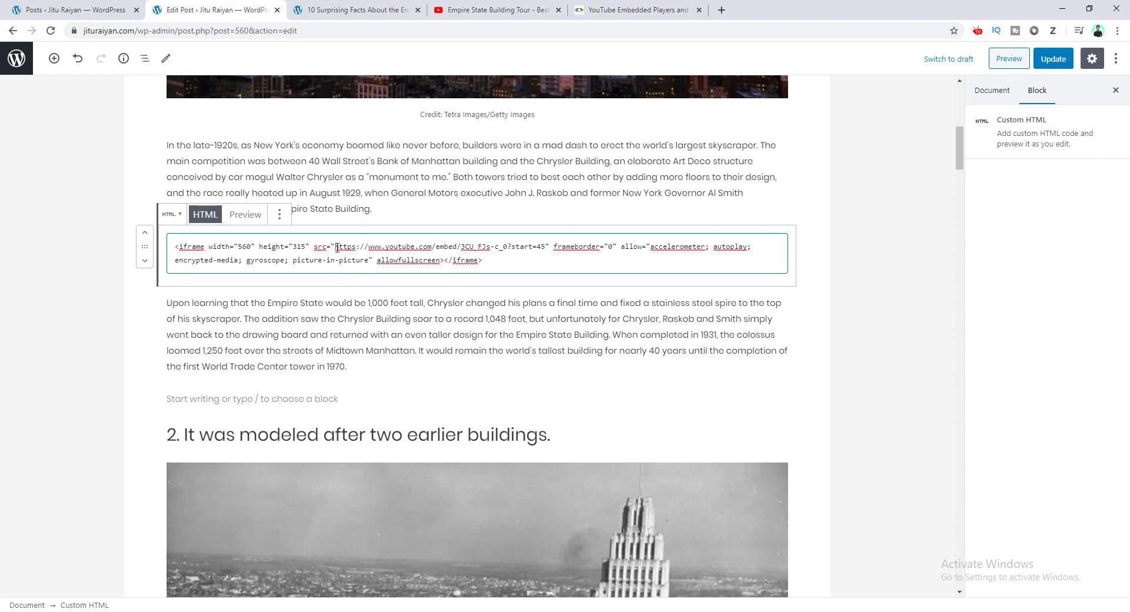
pyautogui.moveTo(336, 247); pyautogui.dragTo(505, 246)
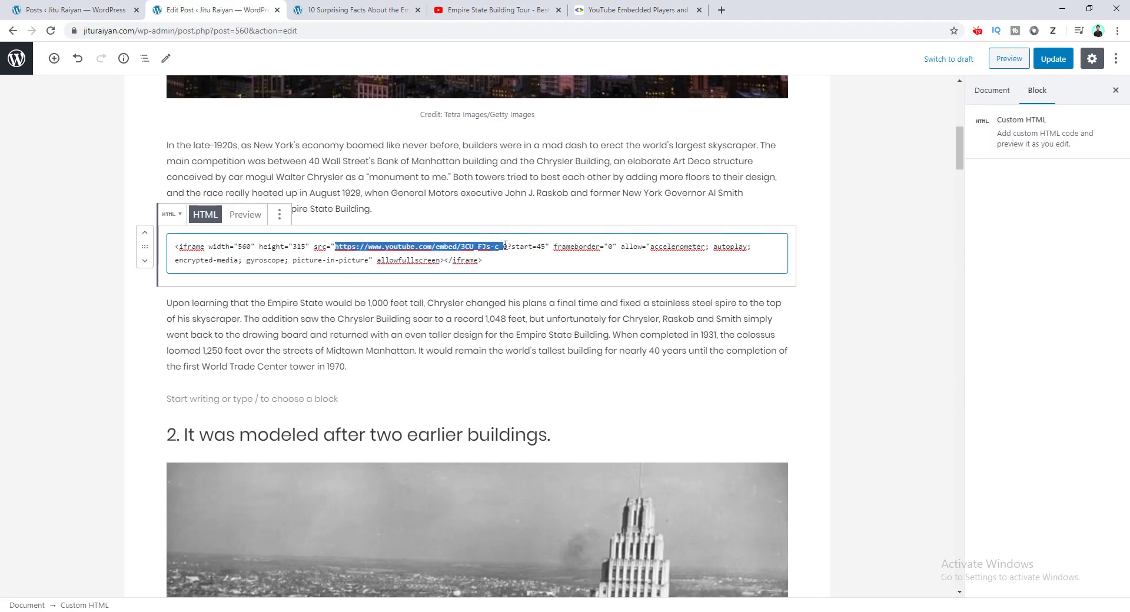
pyautogui.click(522, 246)
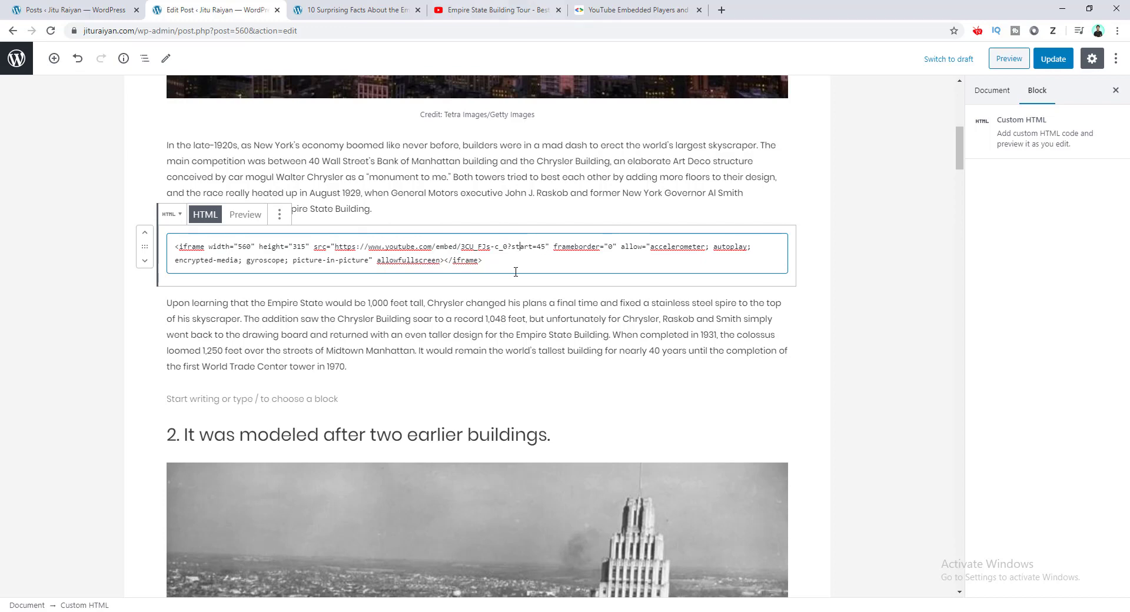
pyautogui.click(498, 10)
pyautogui.scroll(2, 765, 282)
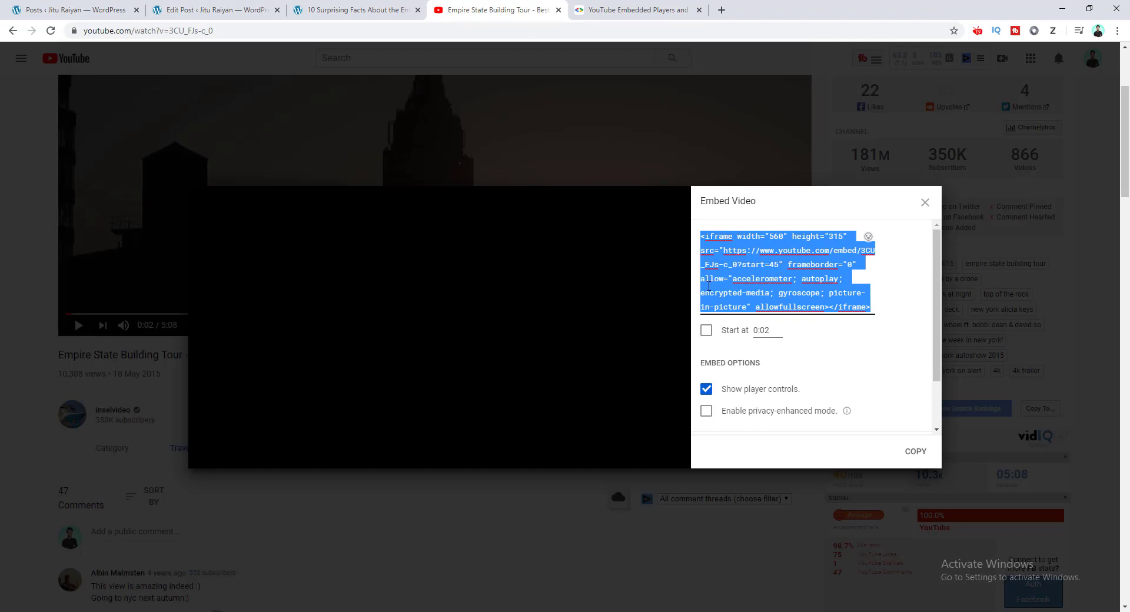
pyautogui.click(183, 8)
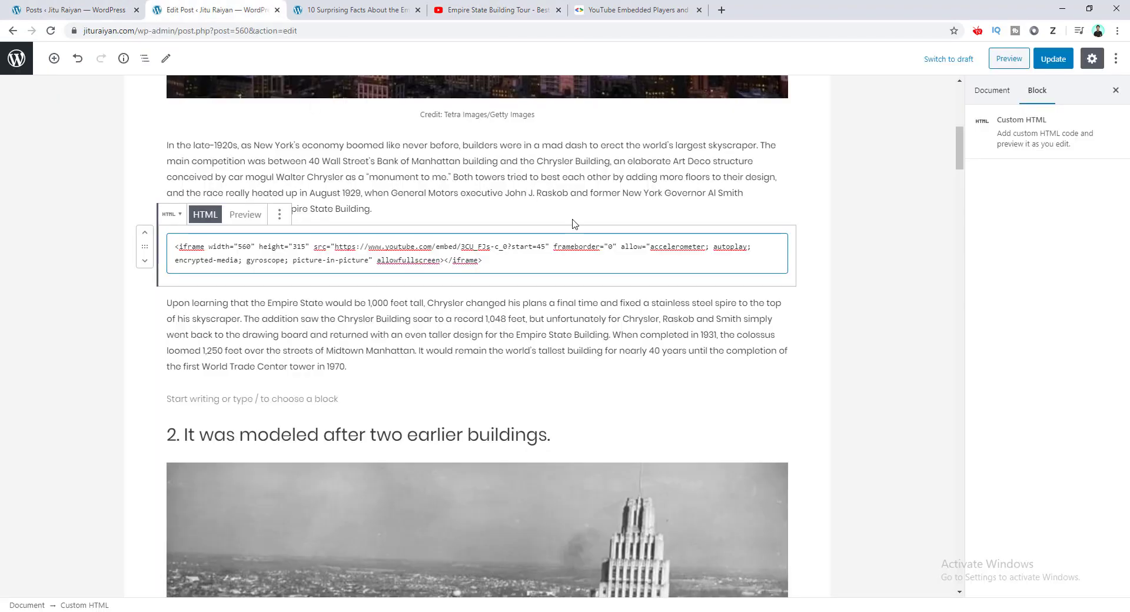
pyautogui.click(545, 247)
pyautogui.write('&am')
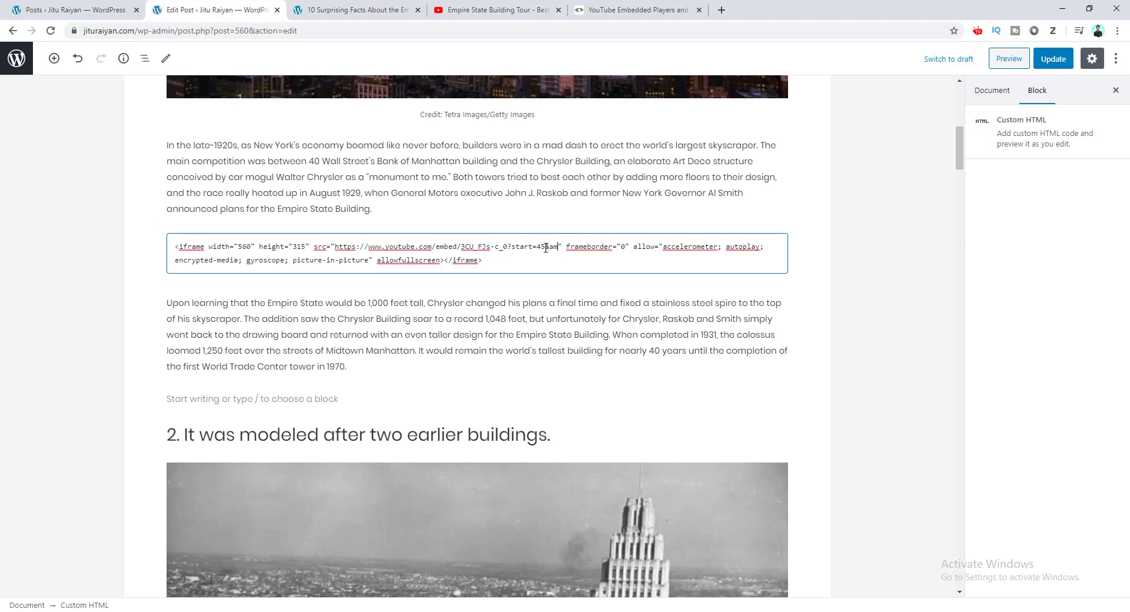
pyautogui.write('p;')
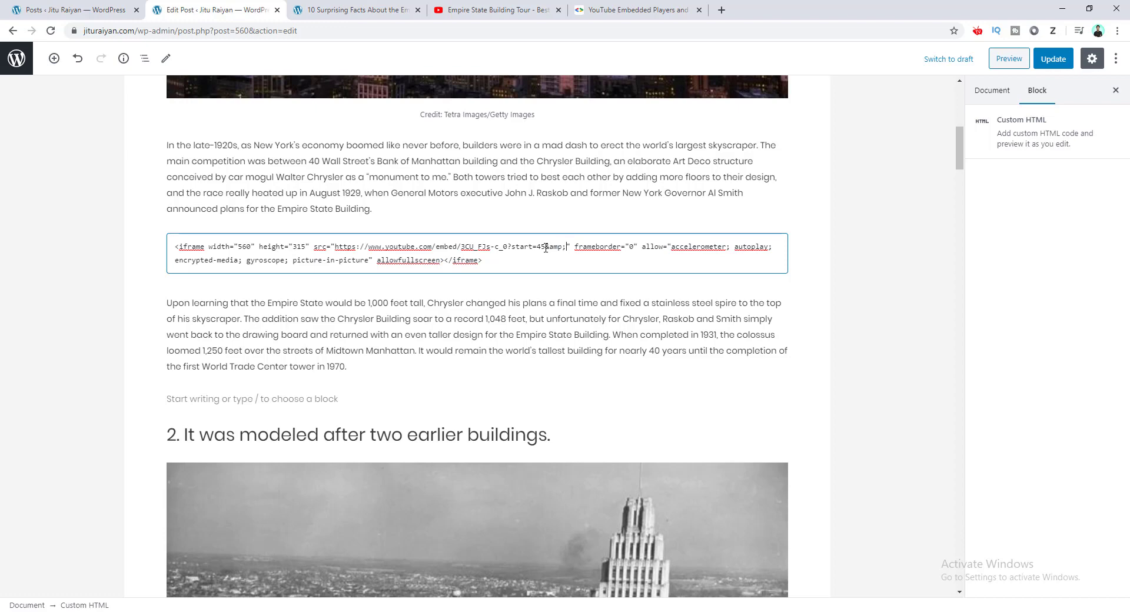
pyautogui.write('end')
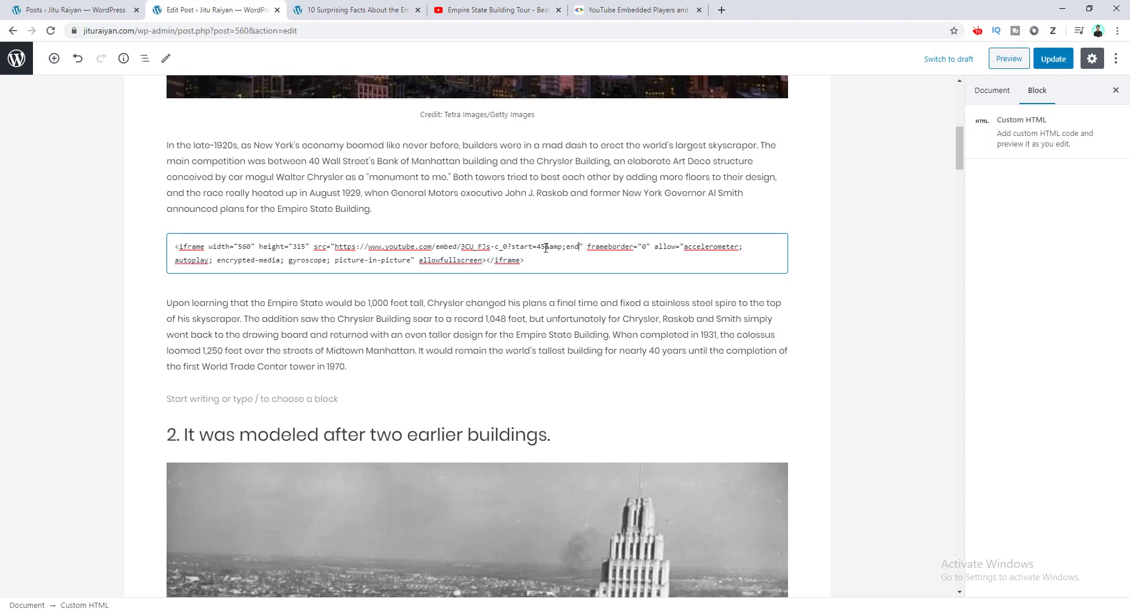
pyautogui.write('=')
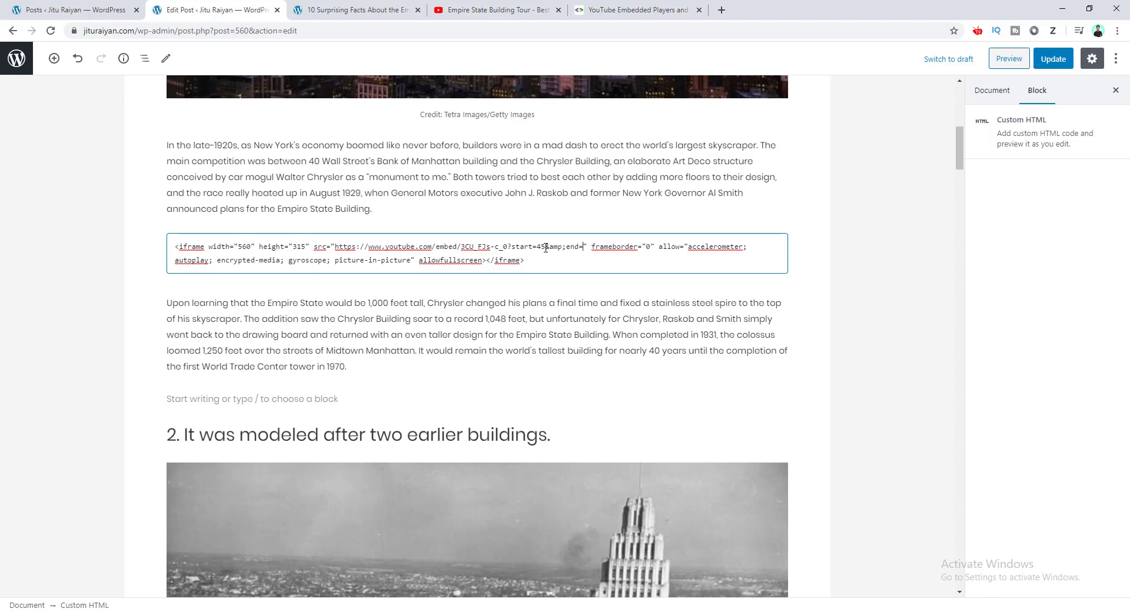
pyautogui.write('50')
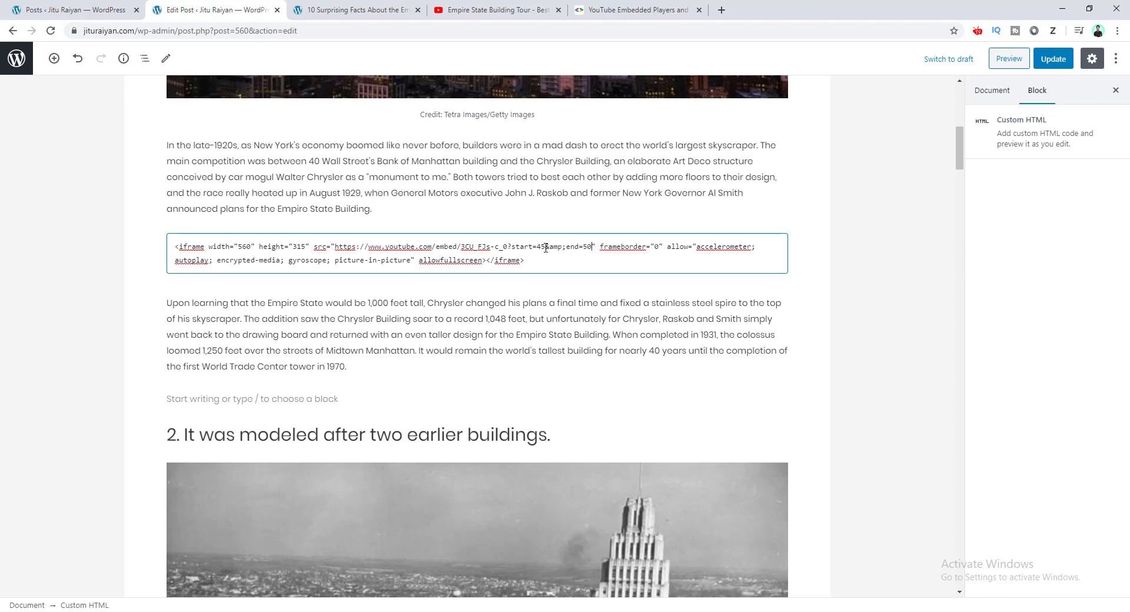
# Step: Update the post, open its preview, and play the embedded video to check where it stops
pyautogui.click(1057, 59)
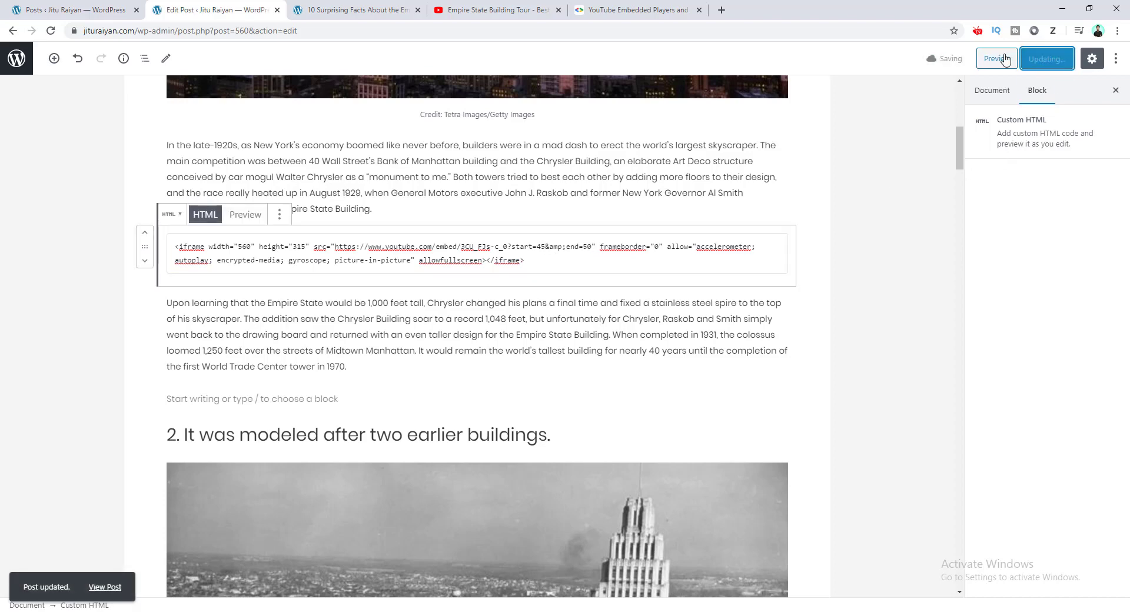
pyautogui.click(996, 59)
pyautogui.scroll(-12, 474, 239)
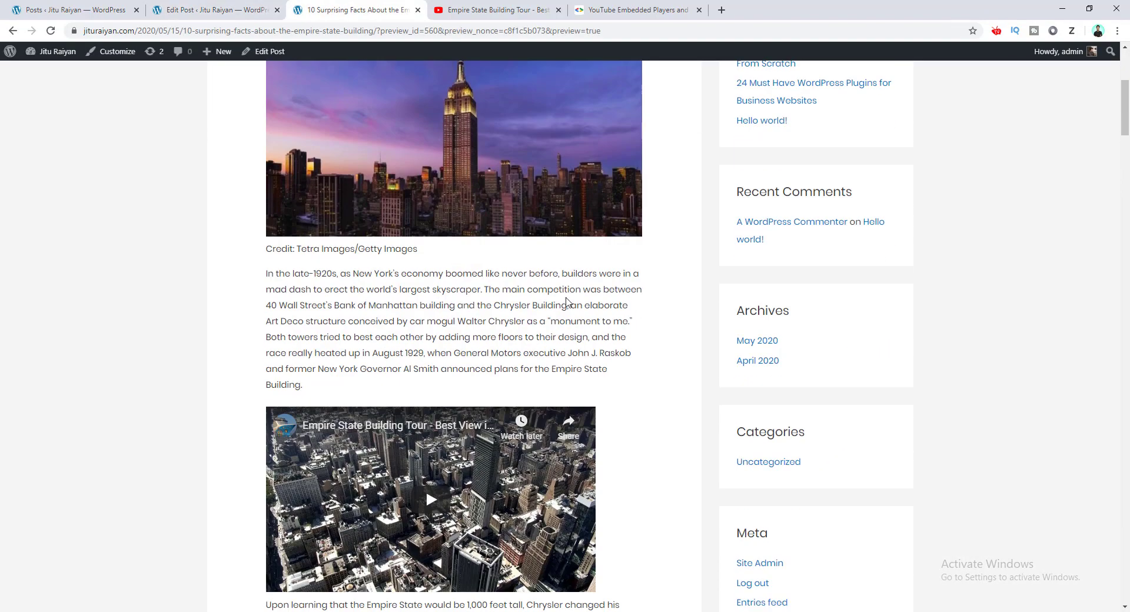
pyautogui.click(475, 232)
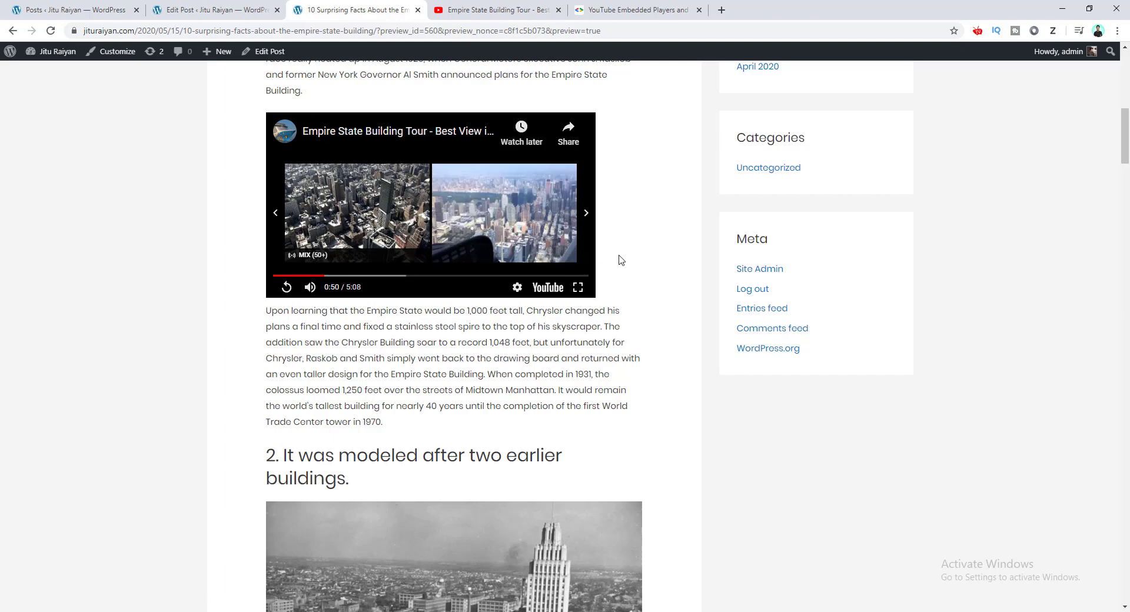
# Step: Open makedreamwebsite.com/elementor in a new browser tab
pyautogui.hotkey('ctrl', 'pageup')
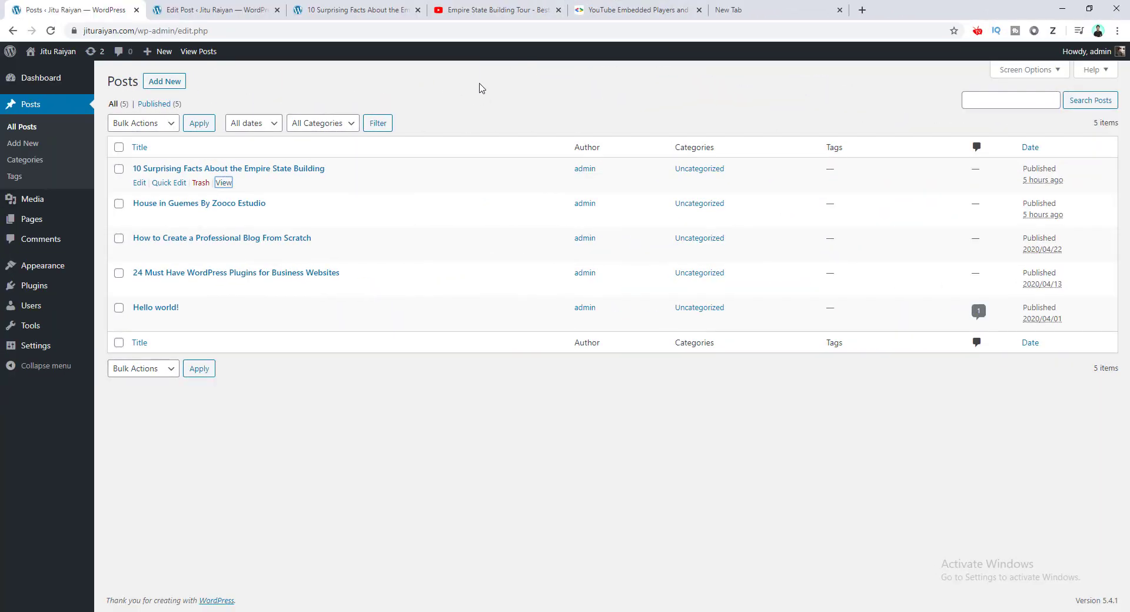
pyautogui.click(768, 8)
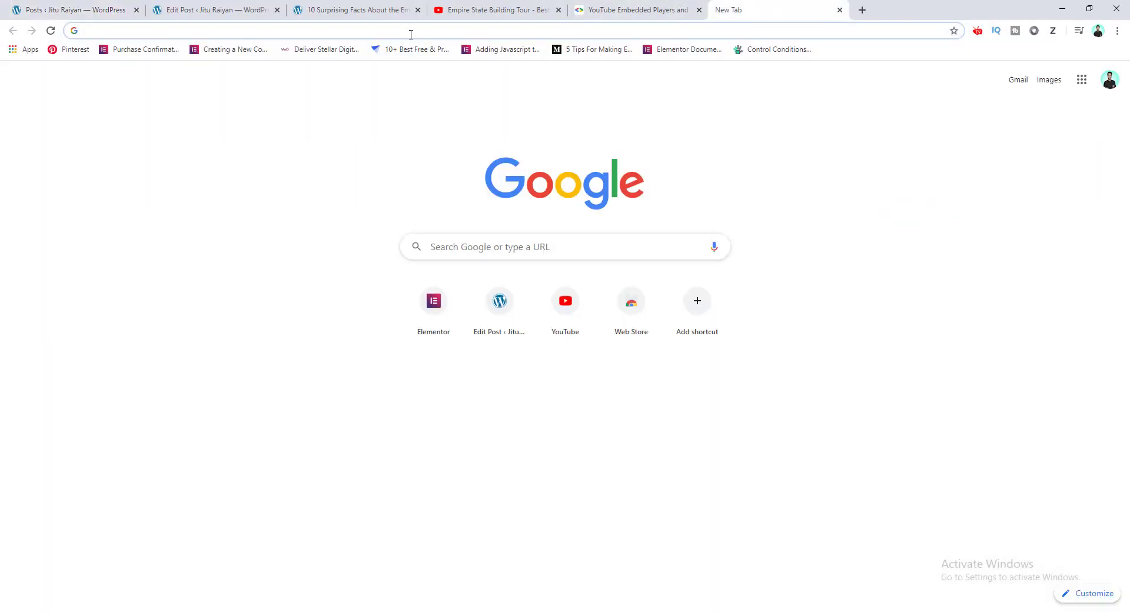
pyautogui.write('make')
pyautogui.press('Delete')
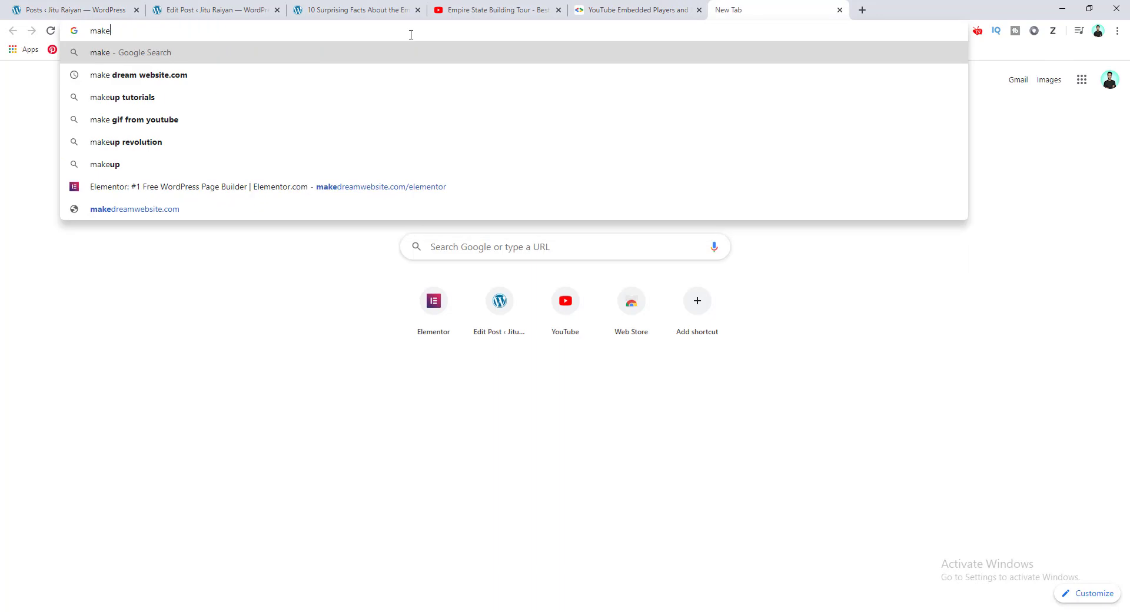
pyautogui.write('dream')
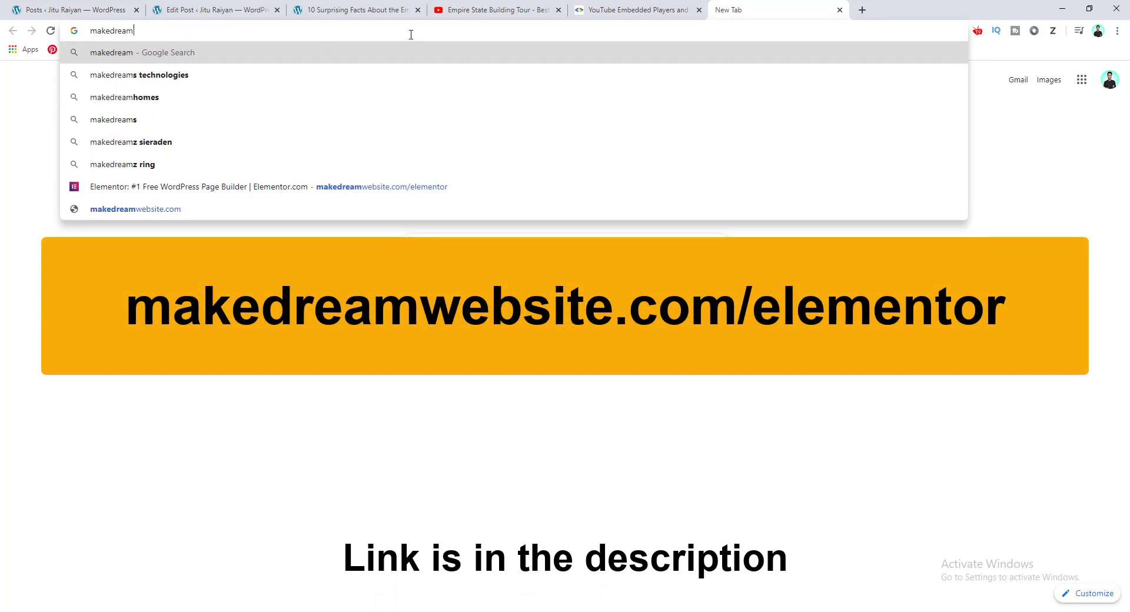
pyautogui.write('website.com/e')
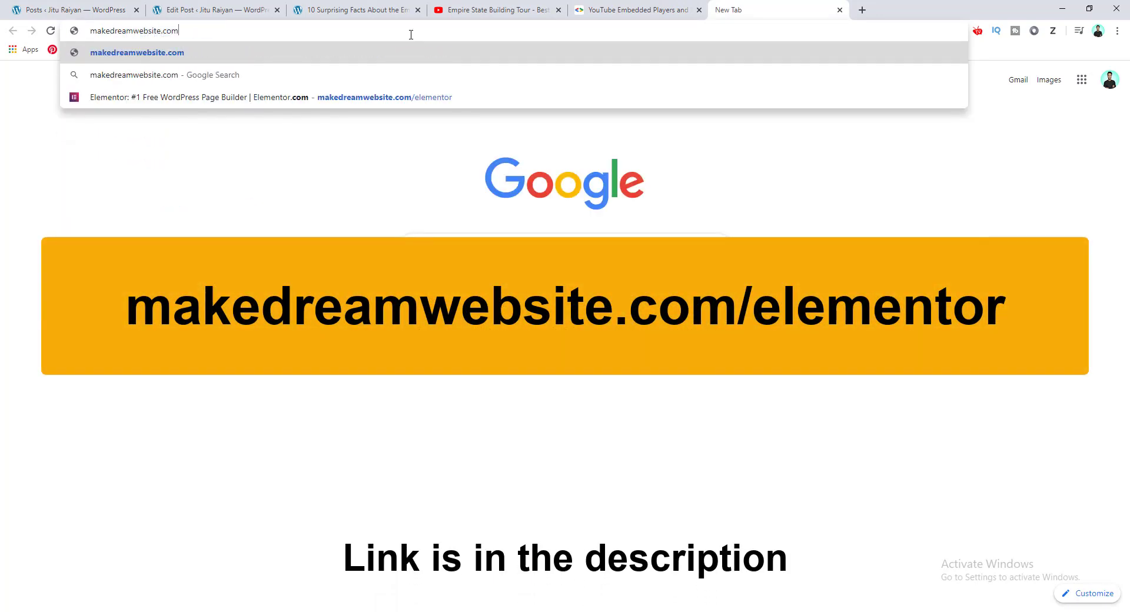
pyautogui.write('lementor')
pyautogui.press('Return')
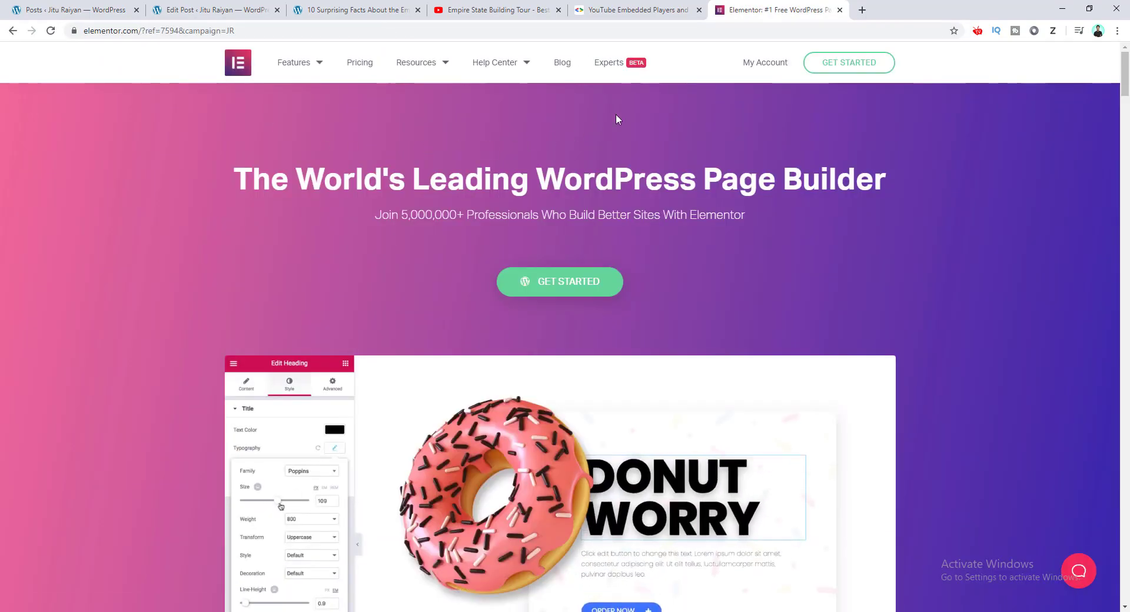
# Step: Get started with Elementor and log in to the existing account with the account e-mail and password
pyautogui.click(831, 67)
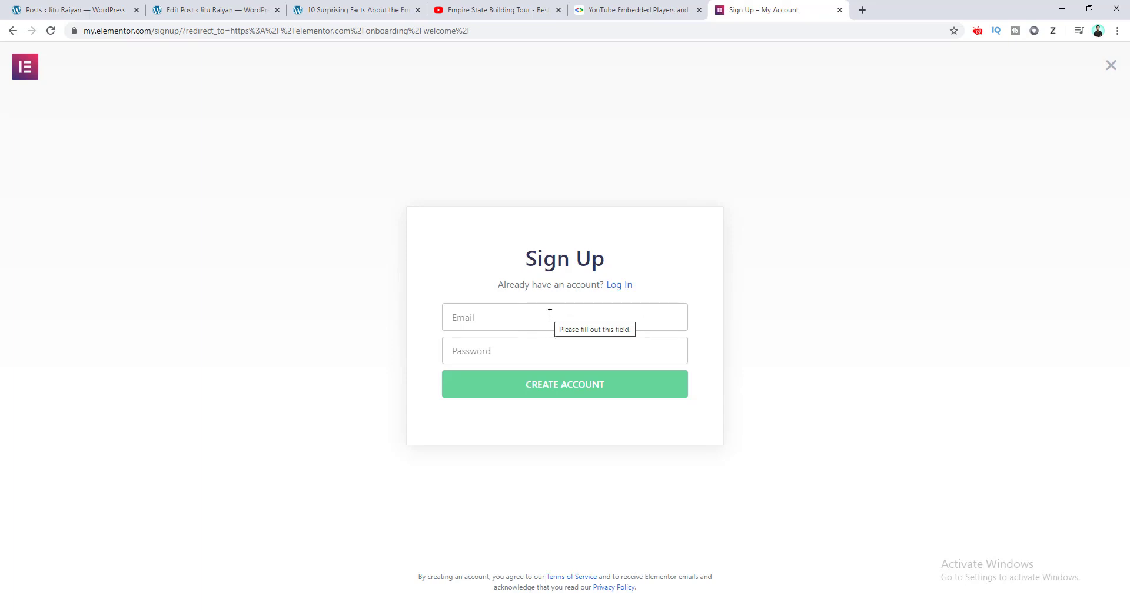
pyautogui.click(620, 286)
pyautogui.click(603, 311)
pyautogui.click(502, 341)
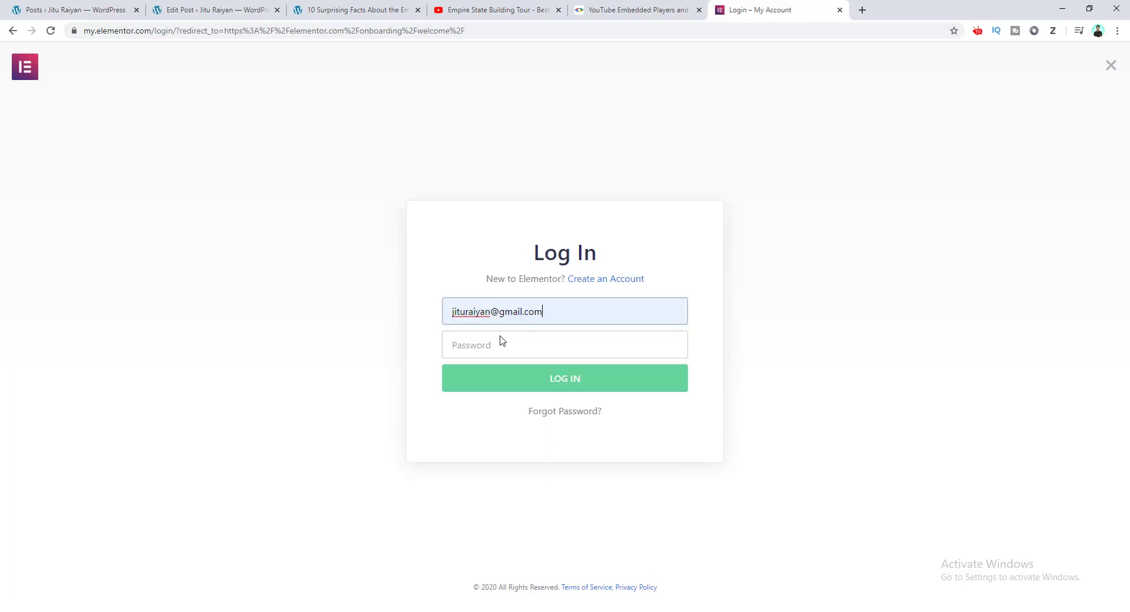
pyautogui.click(525, 379)
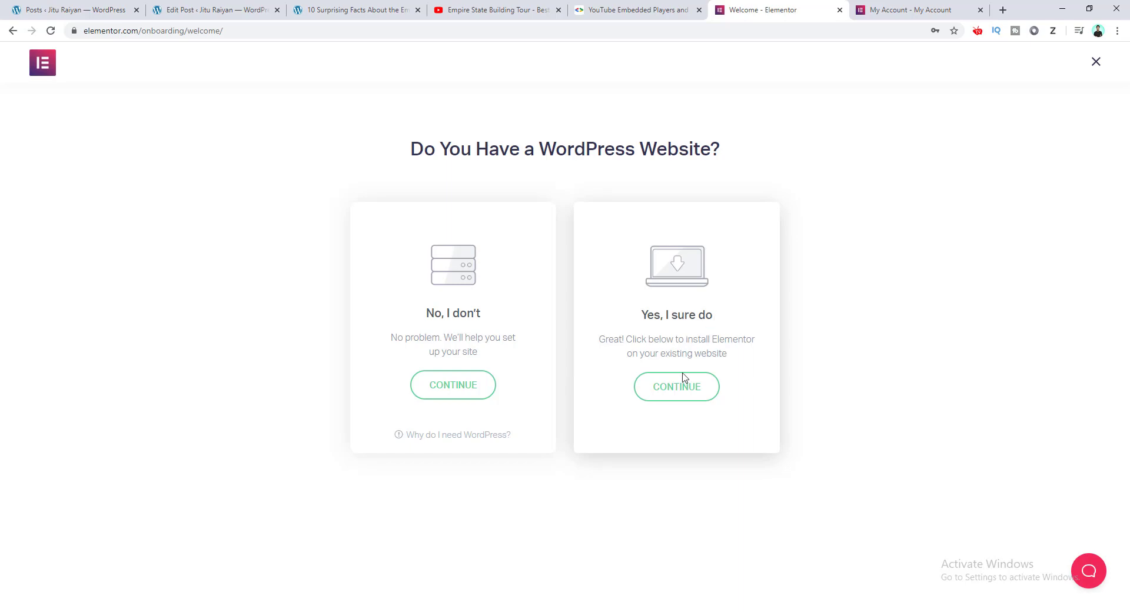
# Step: Start the Elementor onboarding from the My Account page and choose to install on an existing WordPress website
pyautogui.click(912, 10)
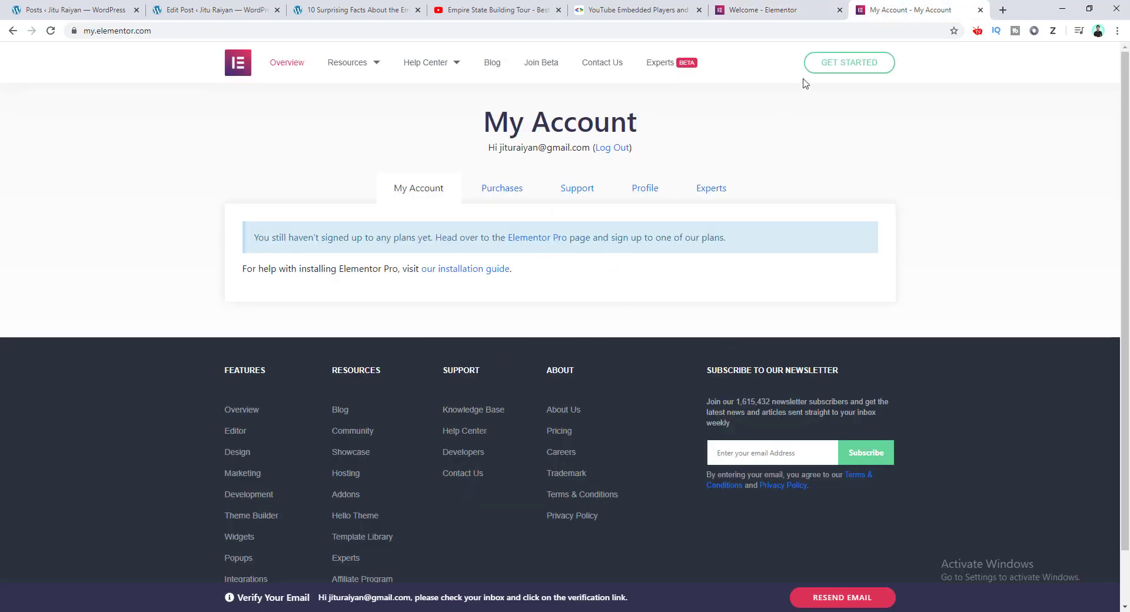
pyautogui.click(842, 67)
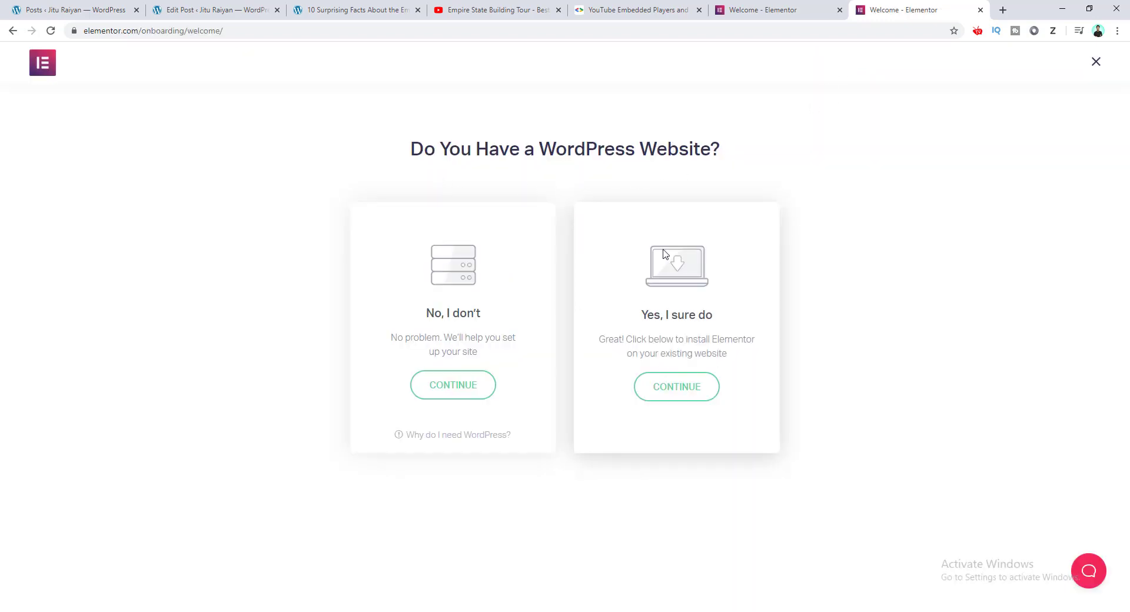
pyautogui.click(696, 400)
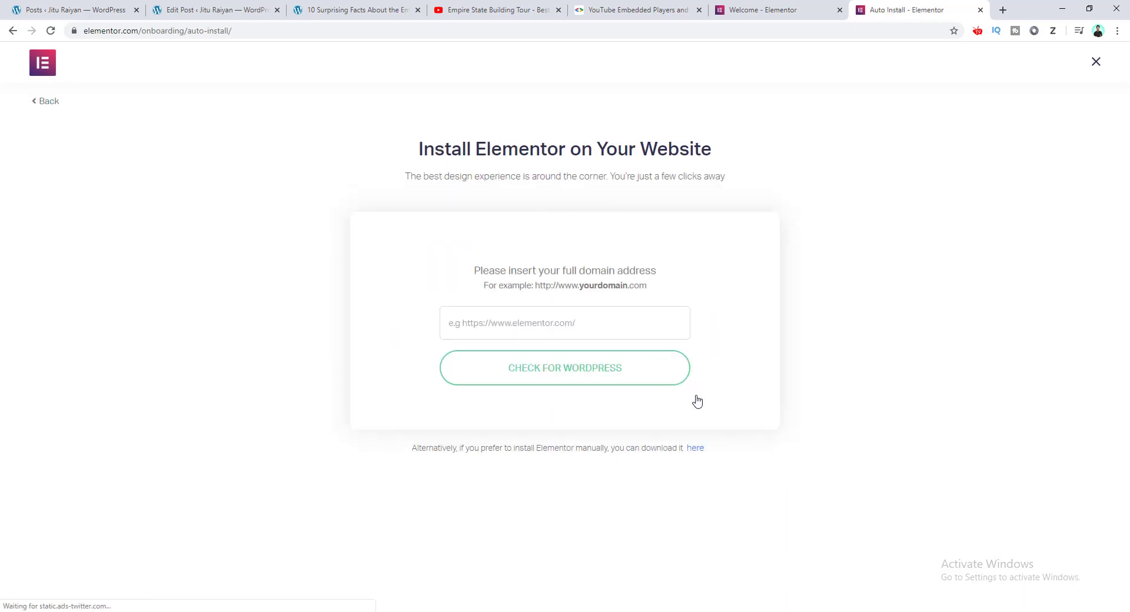
# Step: Check the site's full domain address for WordPress and open the Elementor plugin's installation page on that site
pyautogui.click(574, 318)
pyautogui.write('http')
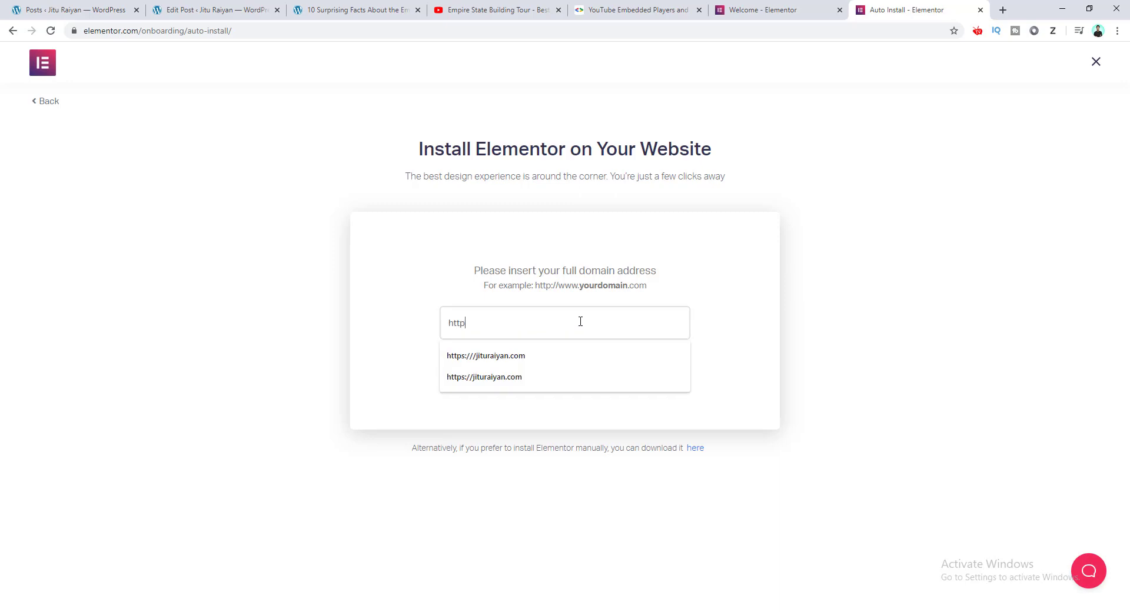
pyautogui.write('s://jituraiyan.com')
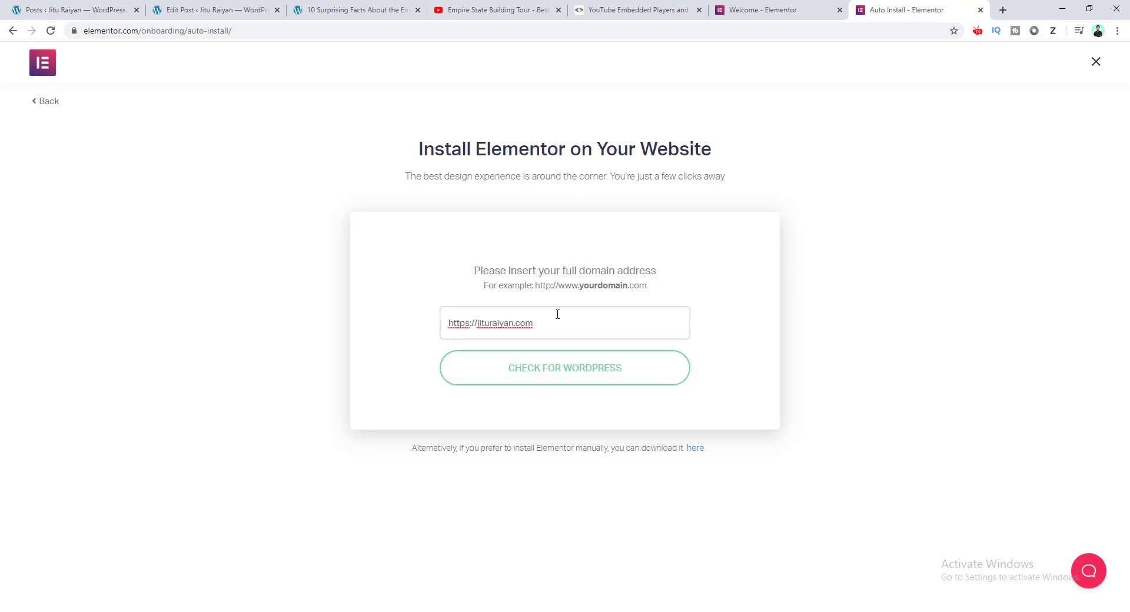
pyautogui.click(592, 377)
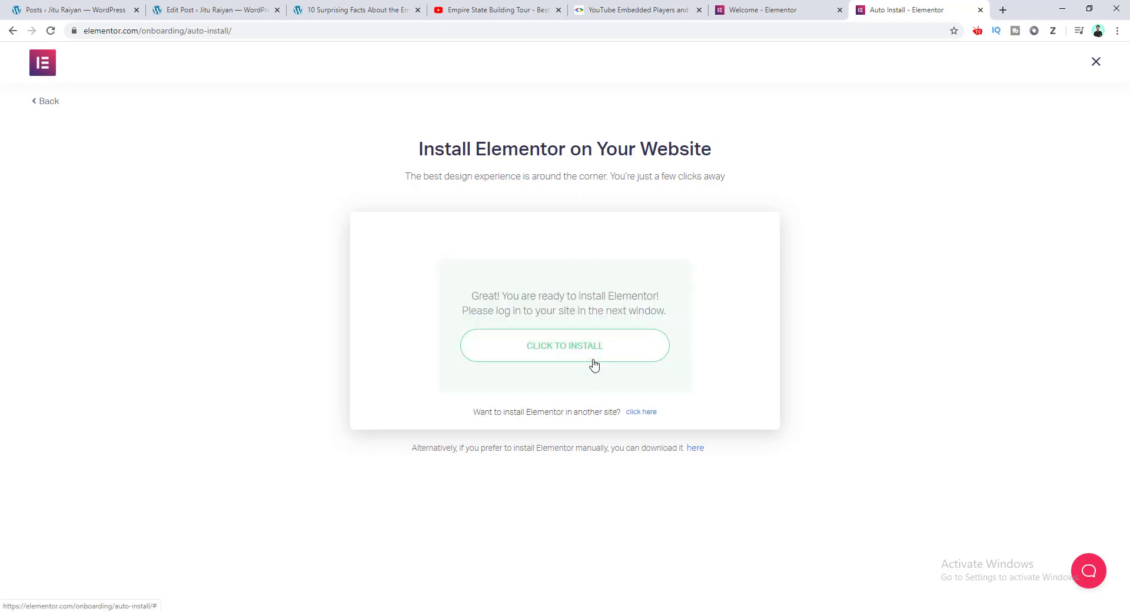
pyautogui.click(592, 362)
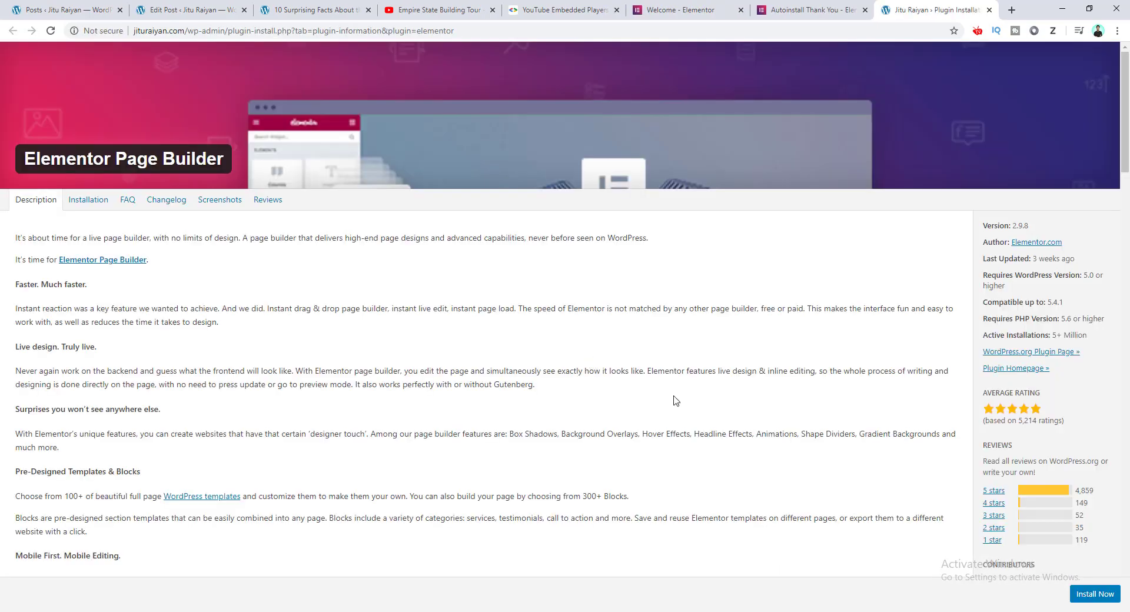
# Step: Install the Elementor Page Builder plugin on the site and activate it
pyautogui.click(1093, 598)
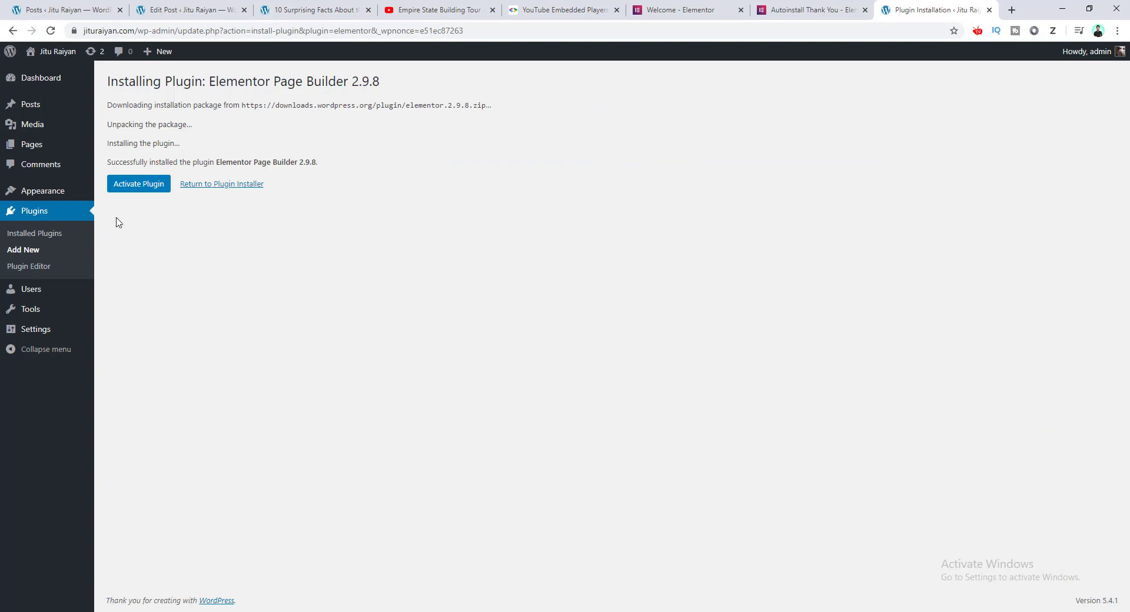
pyautogui.click(138, 184)
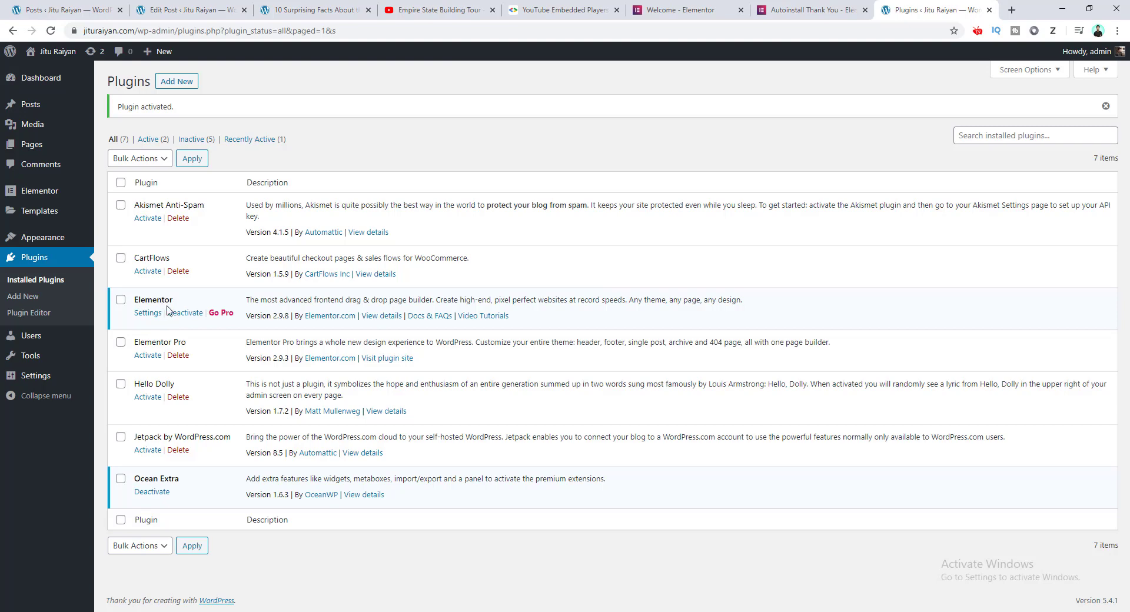
# Step: Open the Home page from the site's page list and edit it with Elementor
pyautogui.click(35, 144)
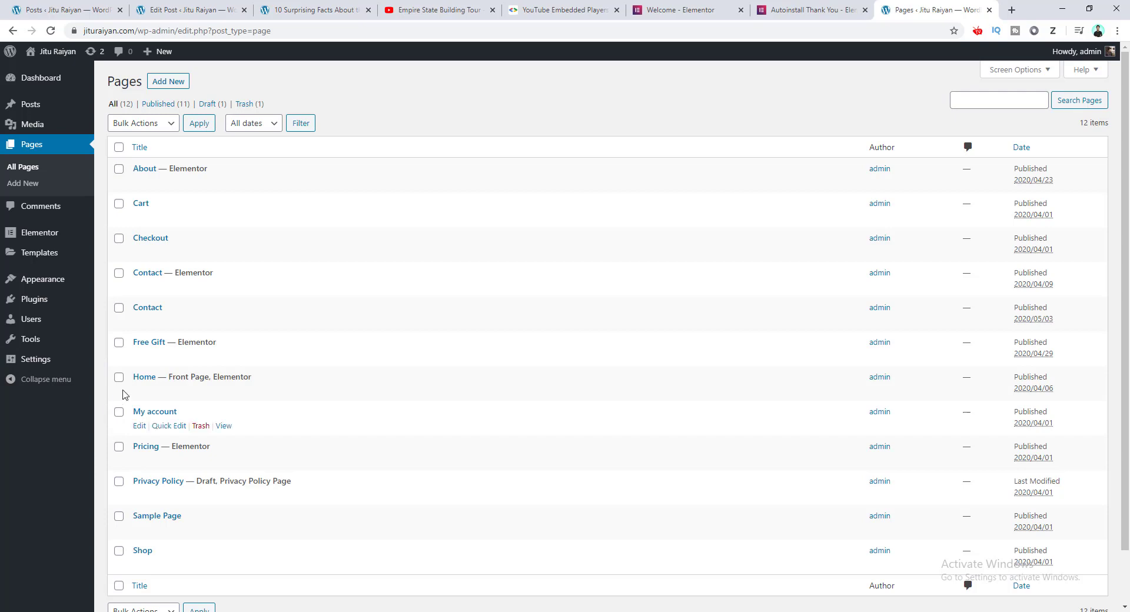
pyautogui.click(145, 377)
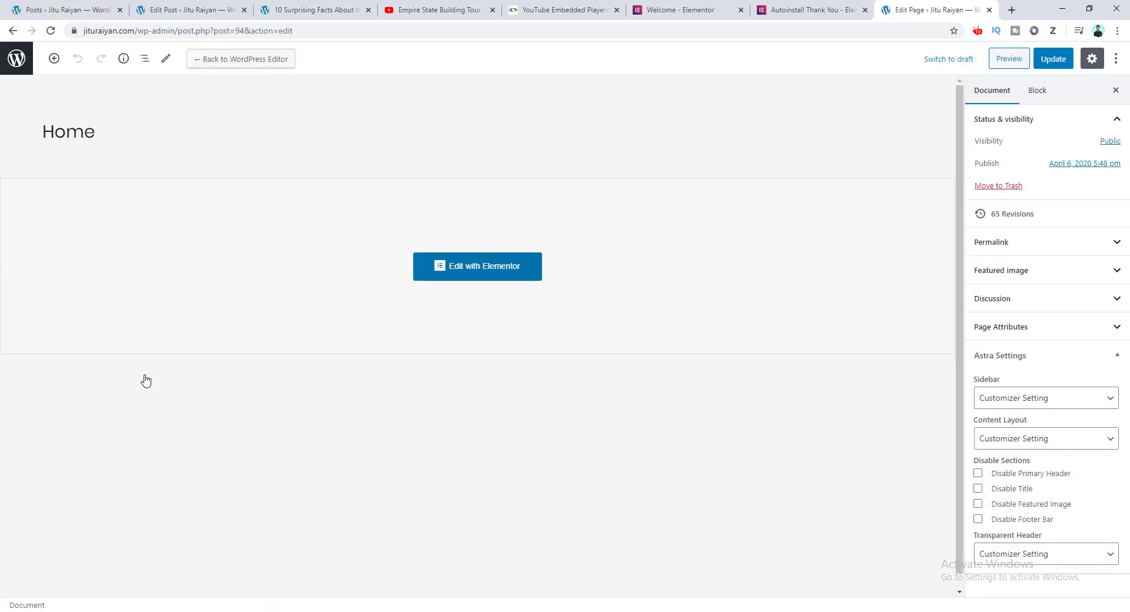
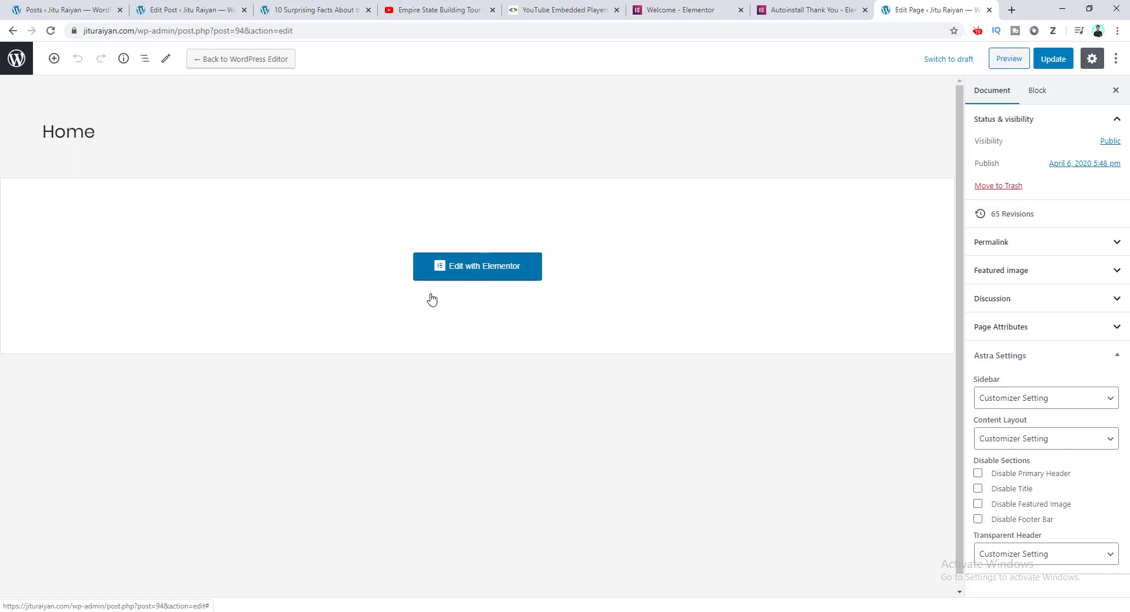
pyautogui.click(474, 268)
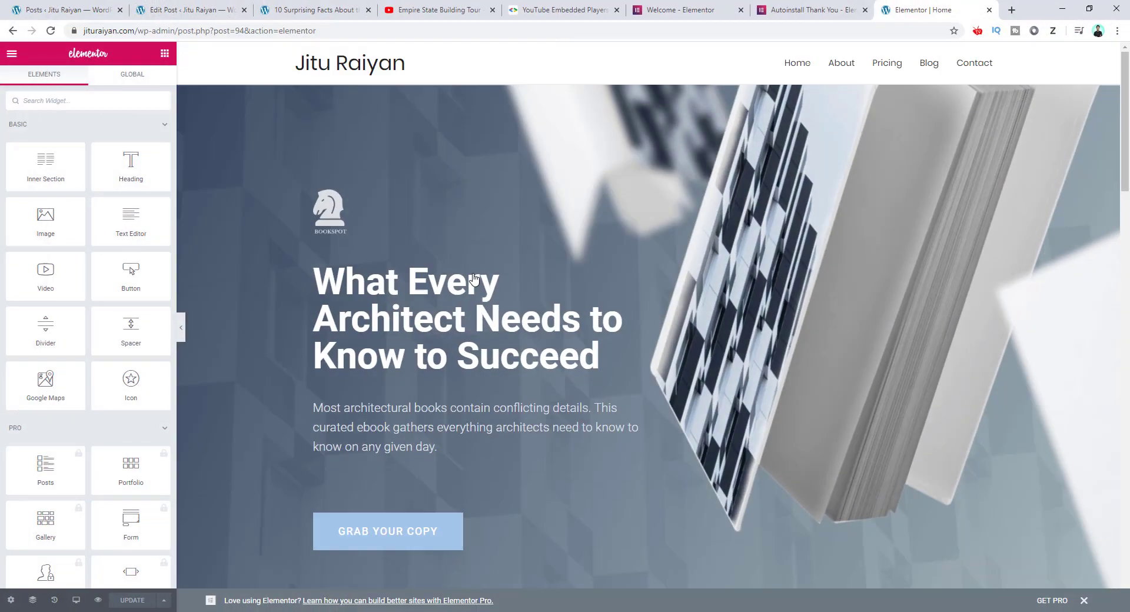
# Step: Add a Video widget to the empty column beside the text "The streets of New York, as seen by an architect's eyes"
pyautogui.scroll(-9, 474, 278)
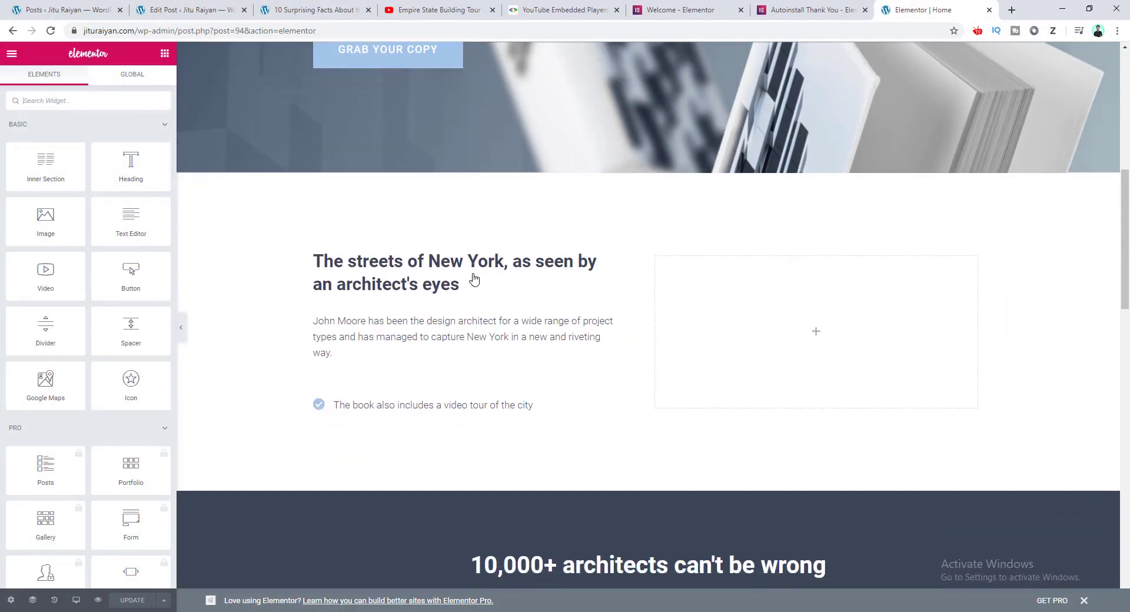
pyautogui.scroll(3, 474, 277)
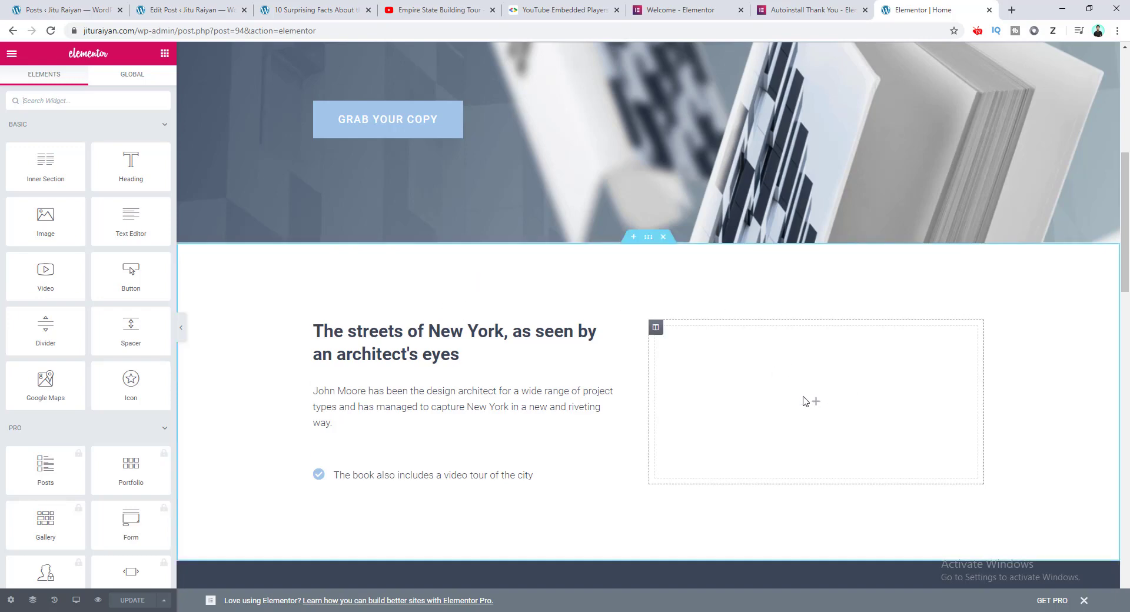
pyautogui.scroll(-10, 48, 357)
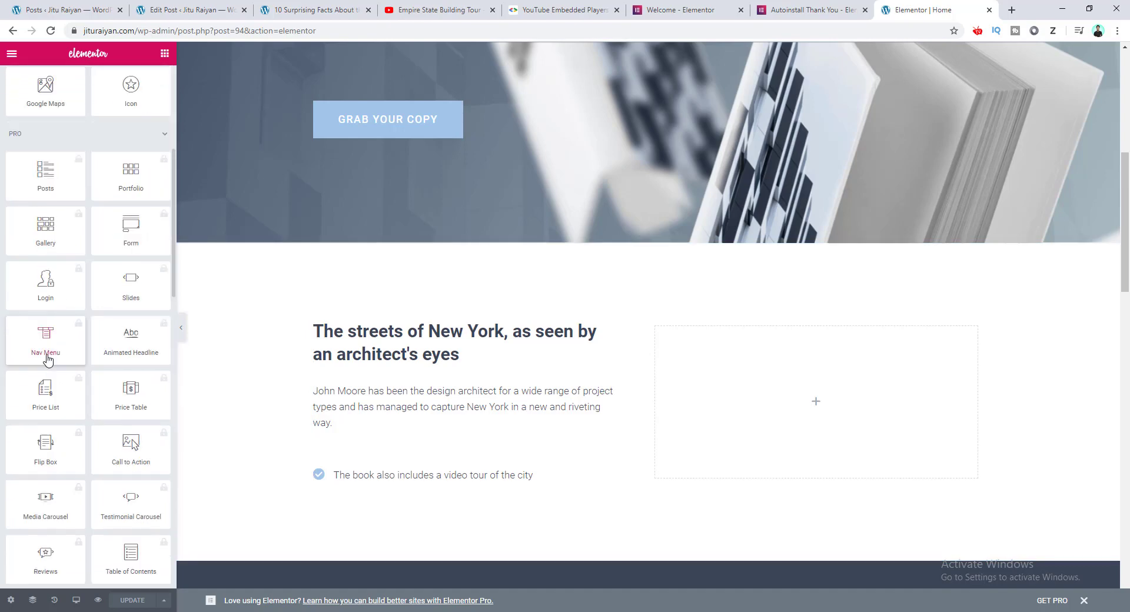
pyautogui.scroll(-12, 48, 357)
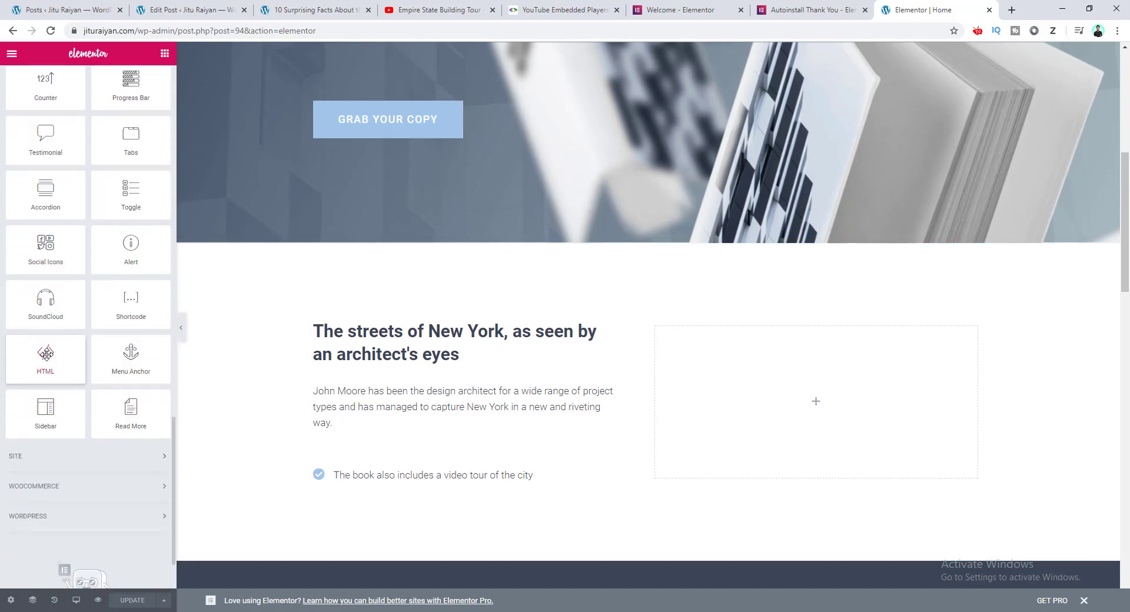
pyautogui.scroll(5, 46, 354)
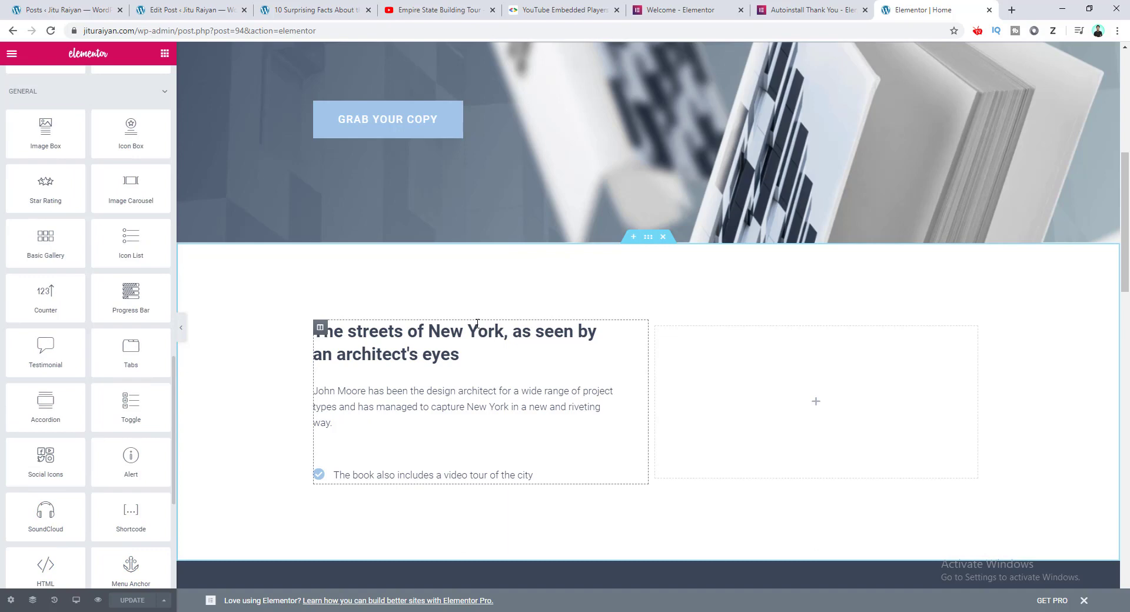
pyautogui.scroll(10, 45, 273)
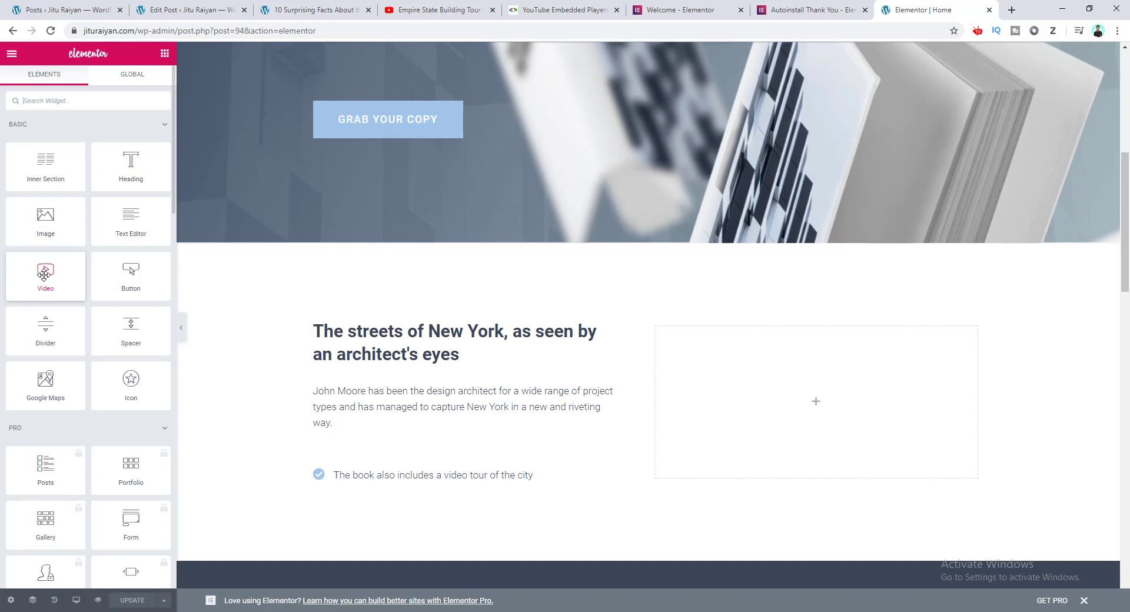
pyautogui.moveTo(30, 275); pyautogui.dragTo(751, 378)
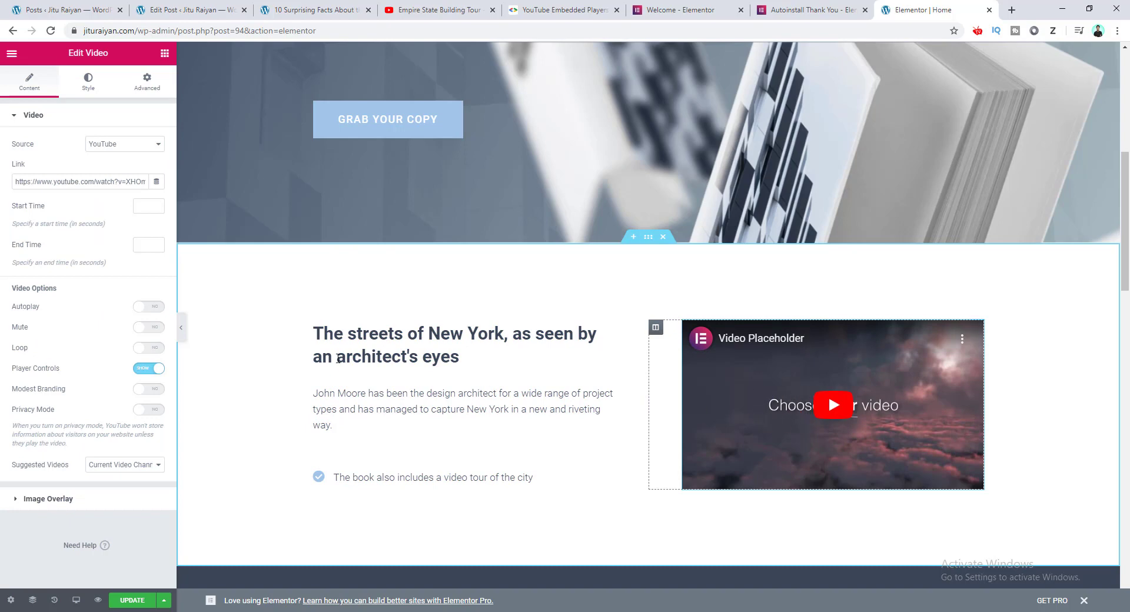
# Step: Replace the Video widget's link with the copied YouTube address of the Empire State Building Tour video
pyautogui.click(100, 182)
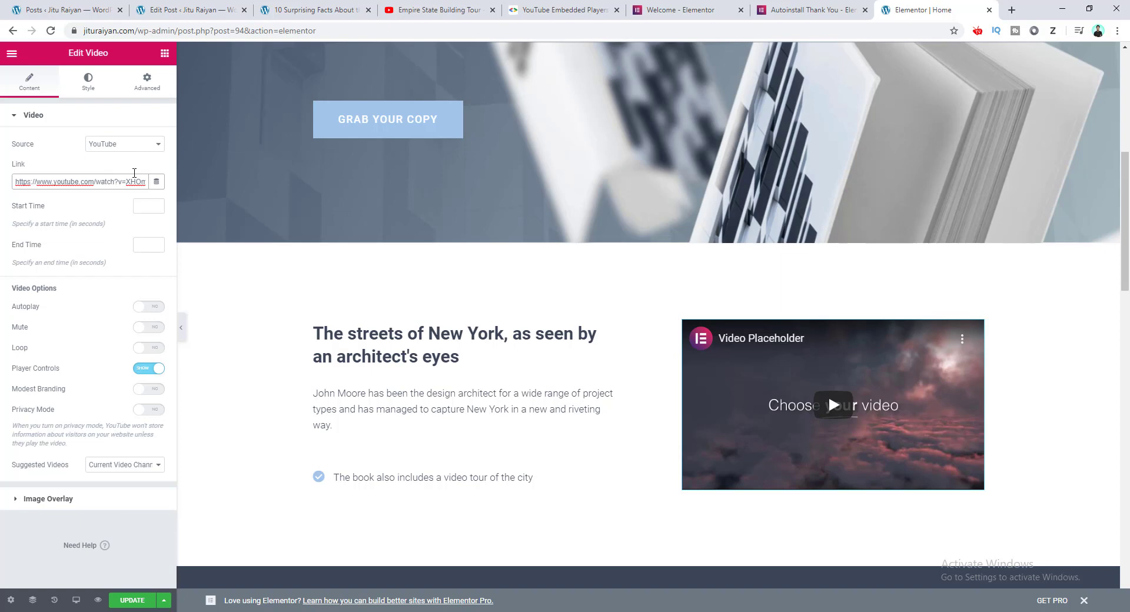
pyautogui.click(454, 6)
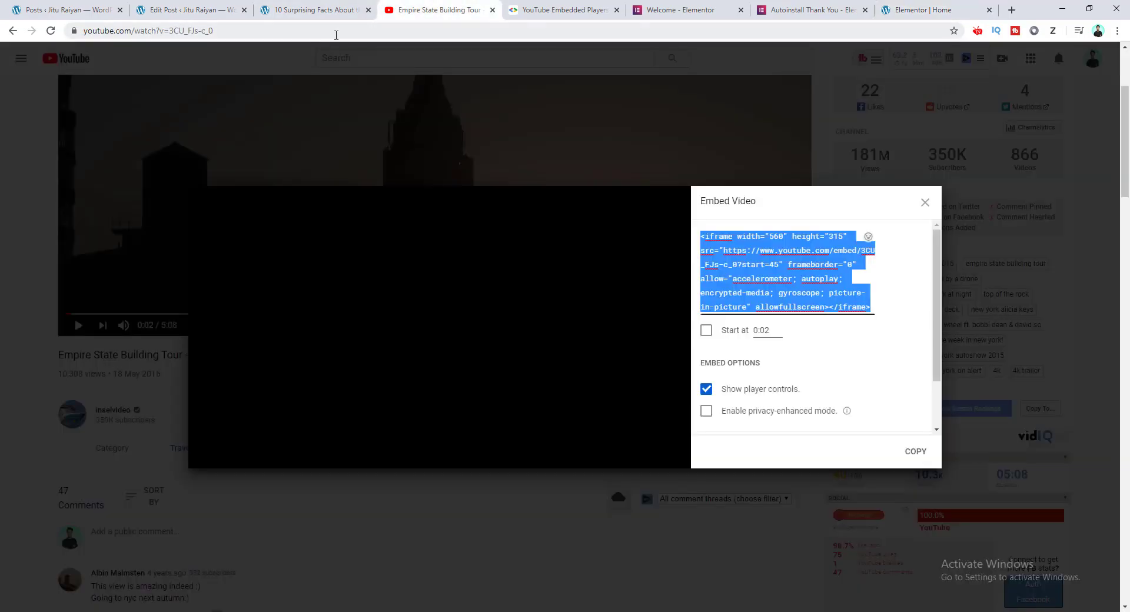
pyautogui.click(285, 31)
pyautogui.hotkey('ctrl', 'c')
pyautogui.click(924, 10)
pyautogui.click(83, 181)
pyautogui.hotkey('ctrl', 'a')
pyautogui.hotkey('ctrl', 'v')
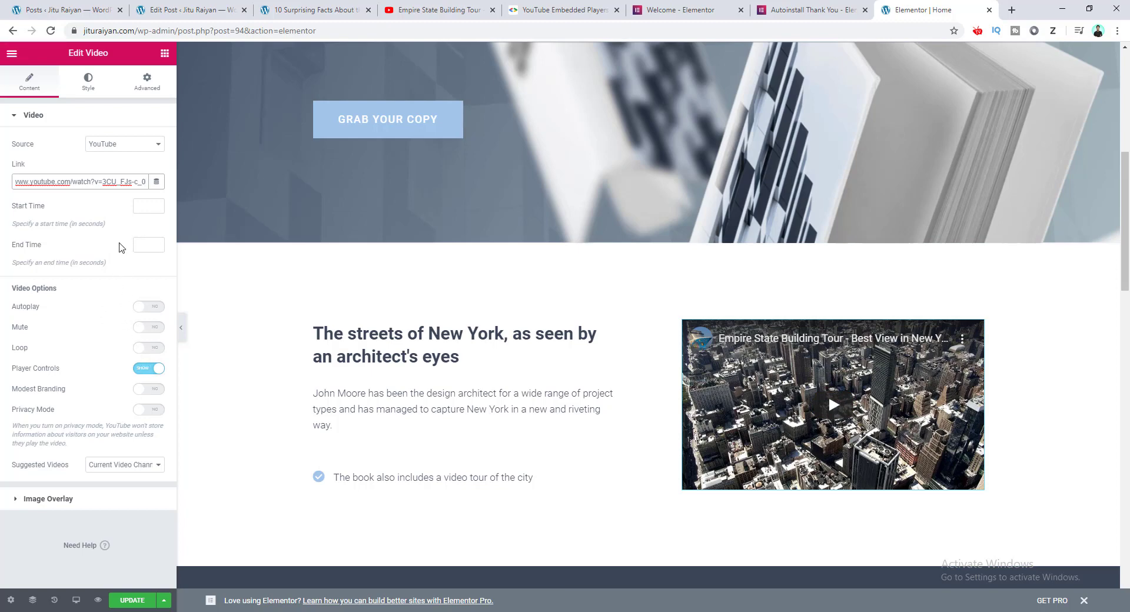
# Step: Try Modest Branding on the video, previewing playback with it enabled and again with it disabled
pyautogui.click(144, 210)
pyautogui.click(141, 246)
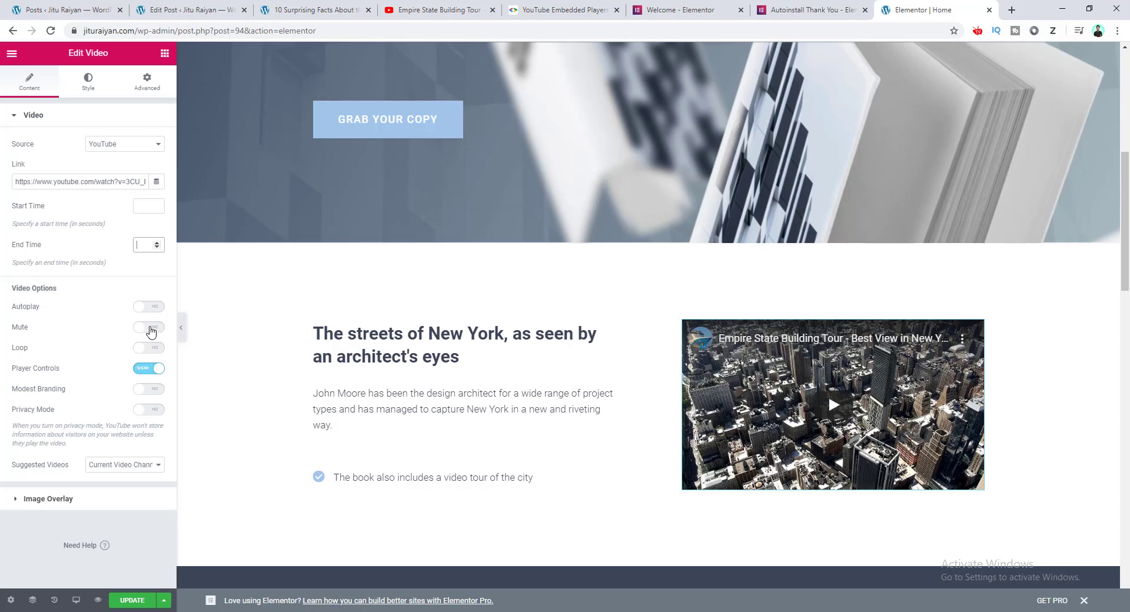
pyautogui.click(152, 390)
pyautogui.click(790, 390)
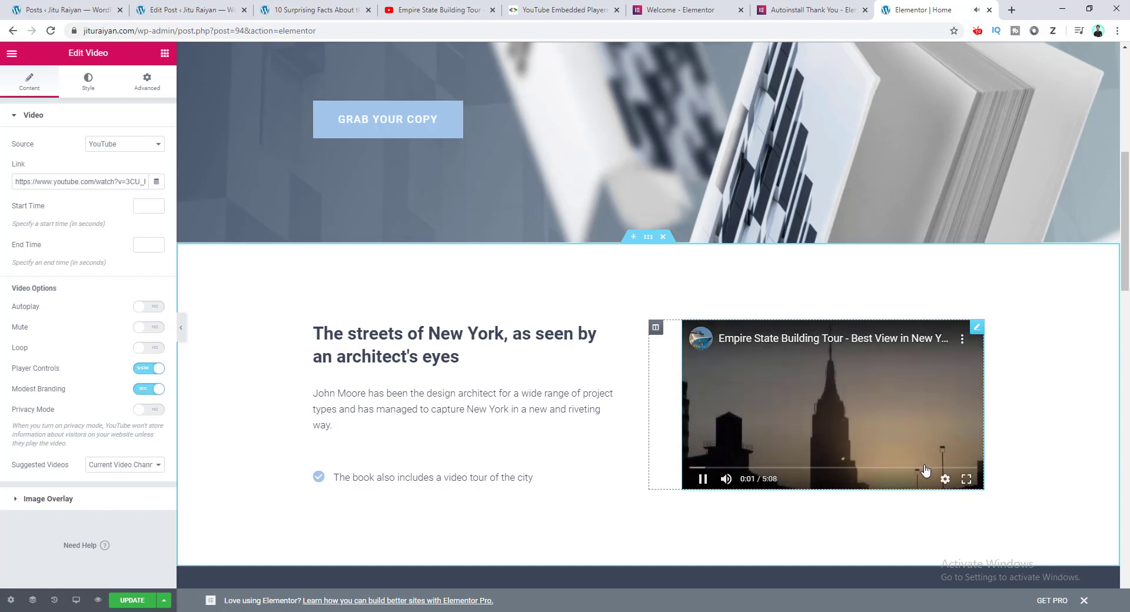
pyautogui.click(825, 394)
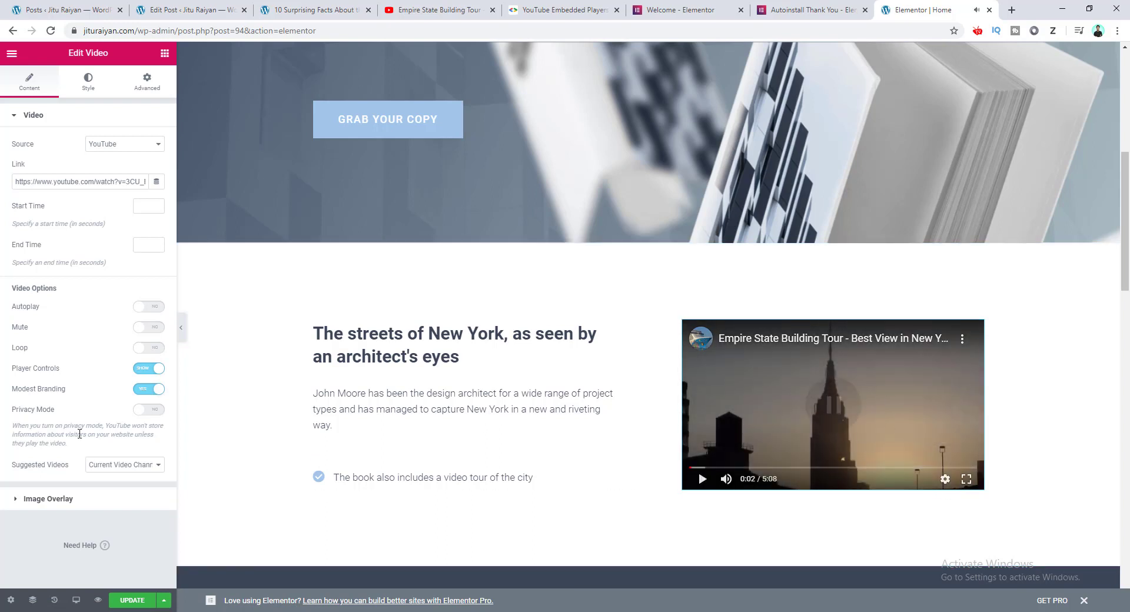
pyautogui.click(149, 389)
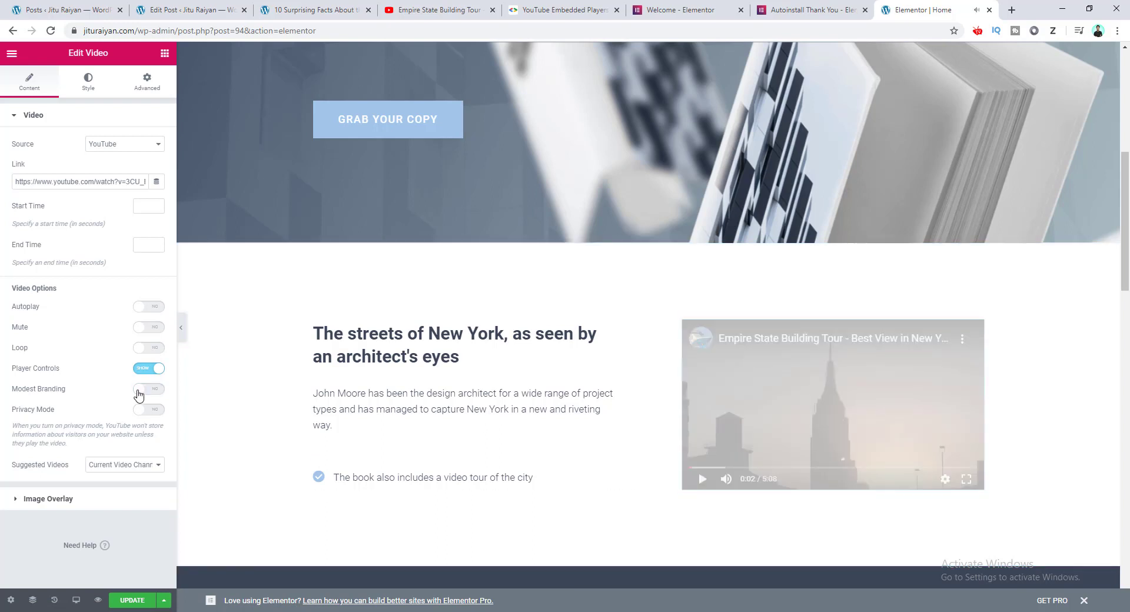
pyautogui.click(846, 402)
pyautogui.click(832, 410)
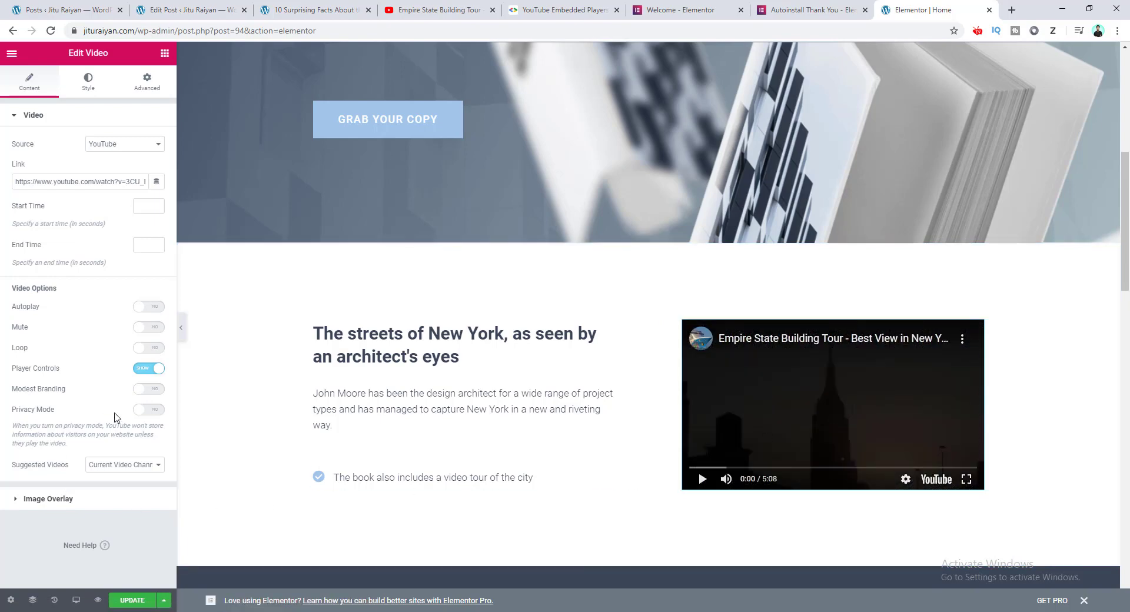
# Step: Review the Suggested Videos options and skip the preview to the video's end to examine the suggestions
pyautogui.click(100, 465)
pyautogui.click(111, 485)
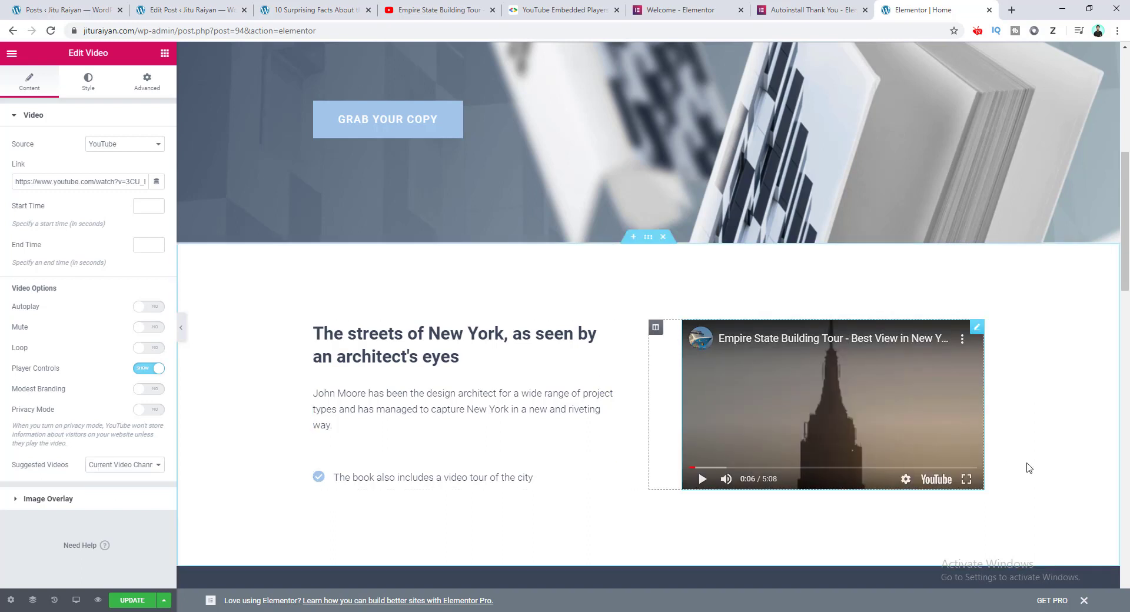
pyautogui.click(978, 468)
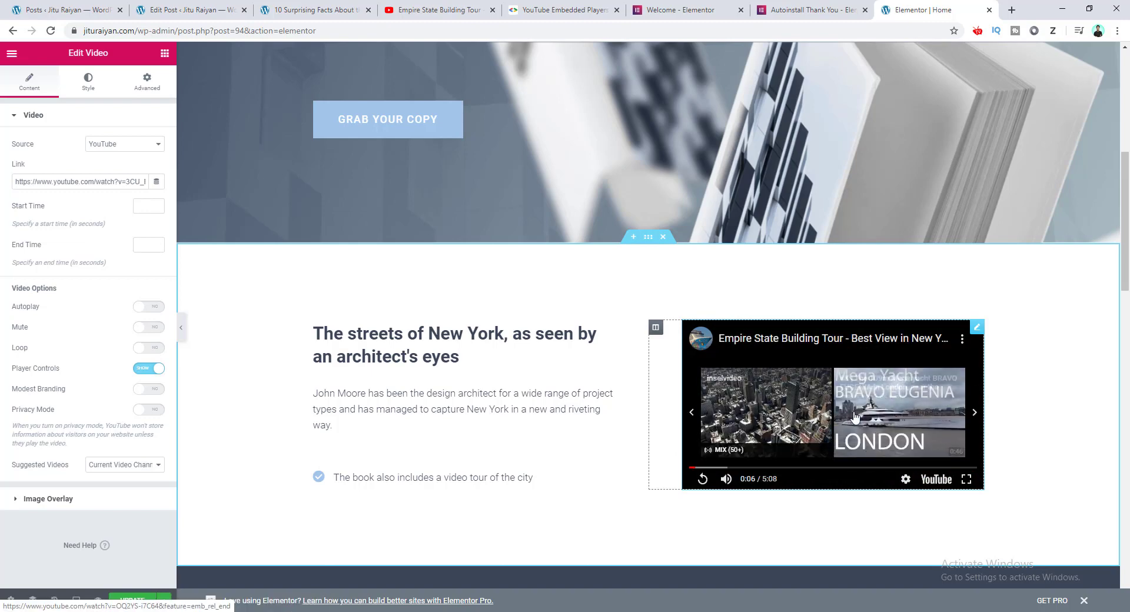
pyautogui.click(131, 469)
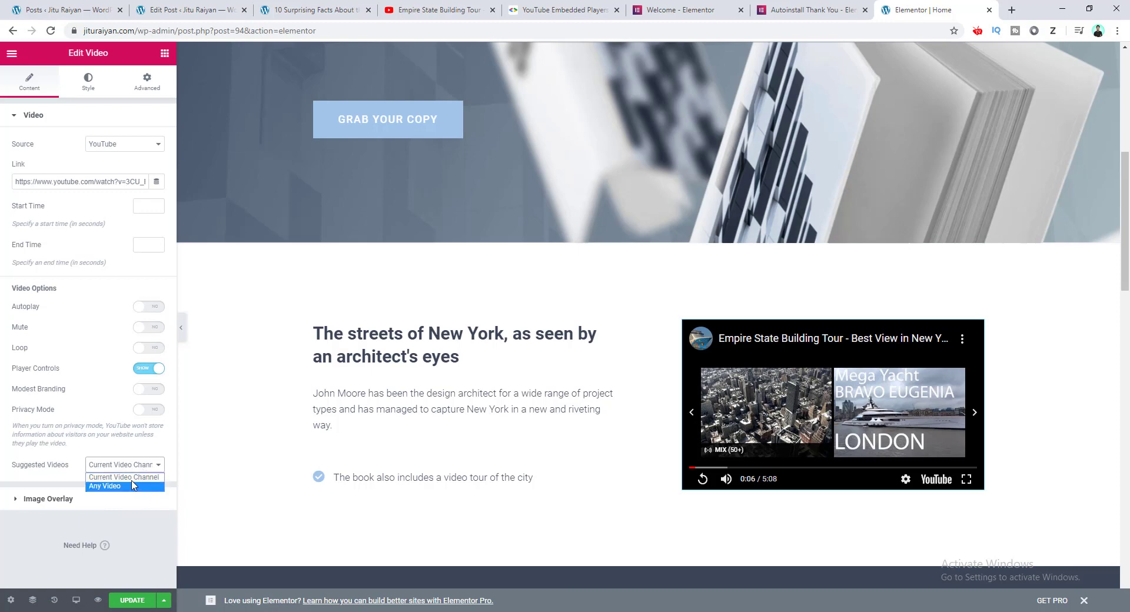
# Step: Enable the video's image overlay and use the media library photo of a hand holding a phone before a skyline
pyautogui.click(107, 500)
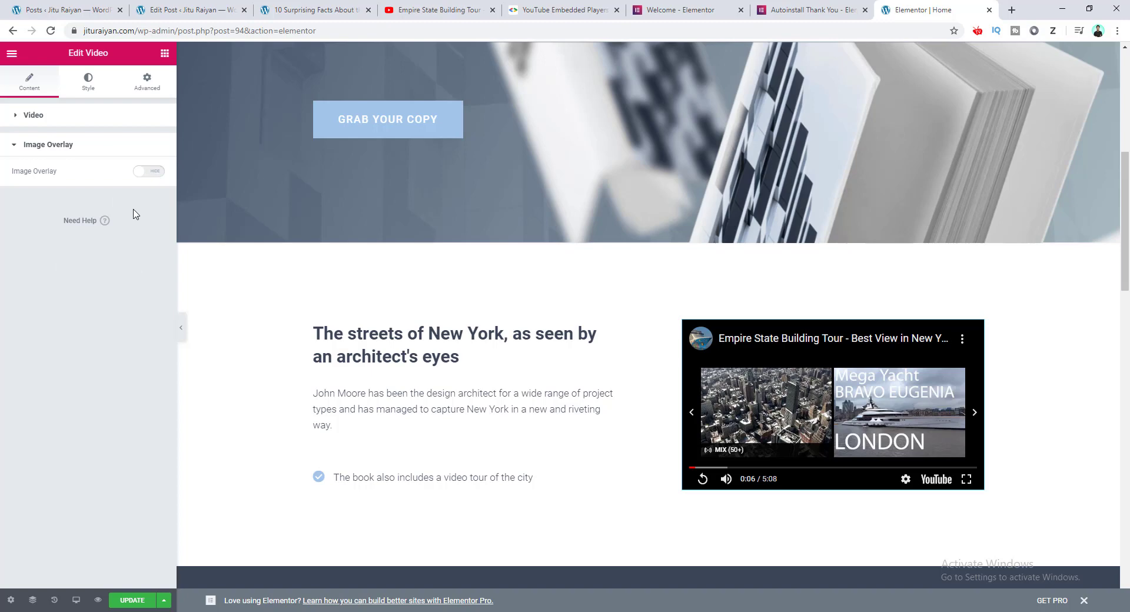
pyautogui.click(152, 176)
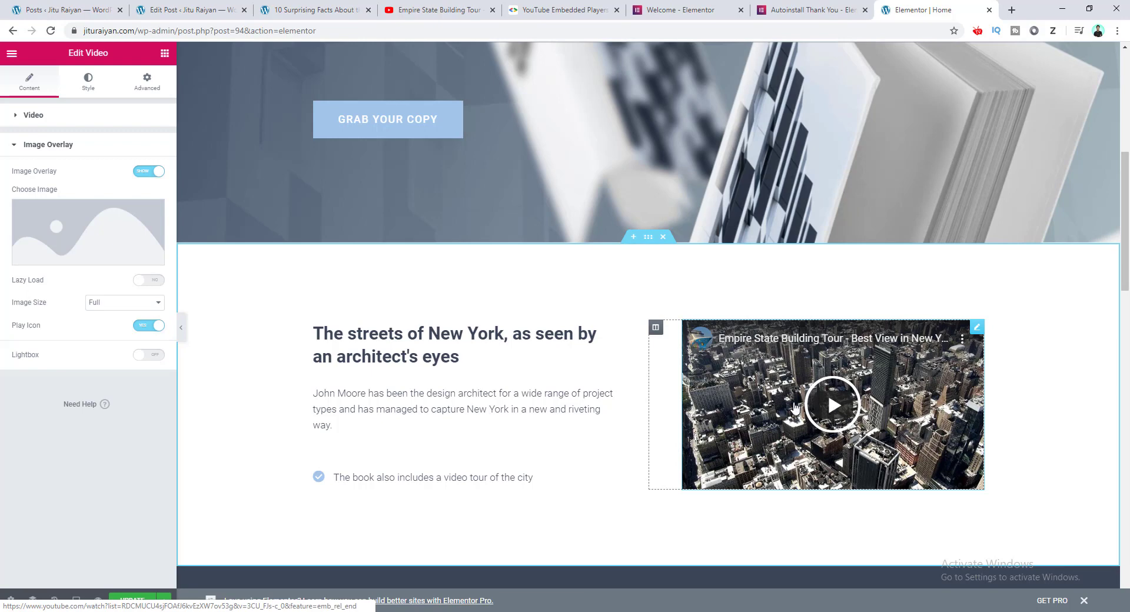
pyautogui.click(107, 239)
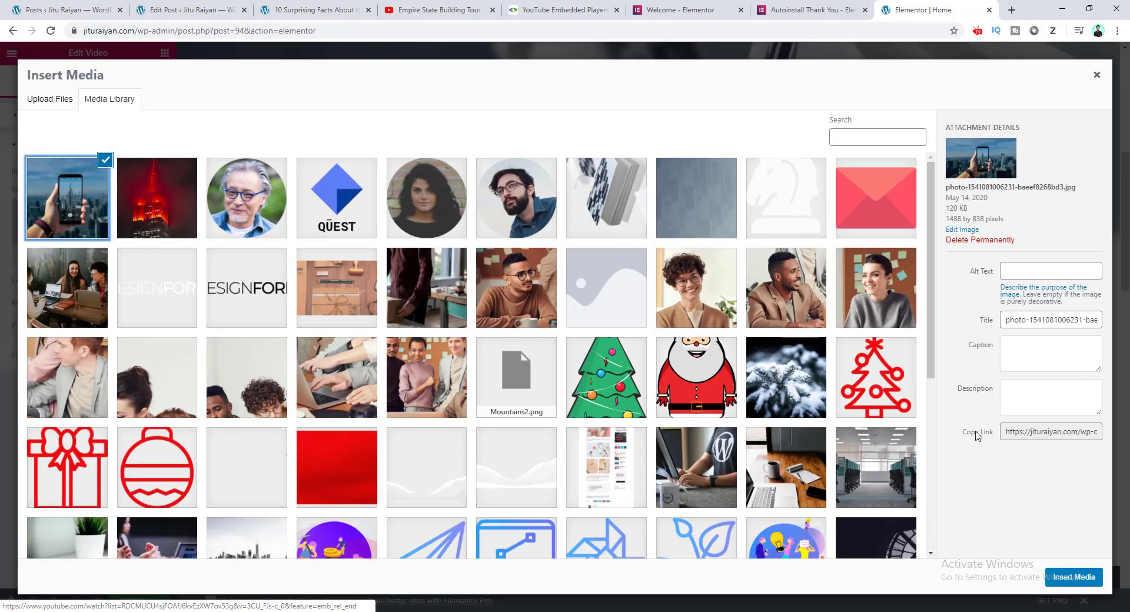
pyautogui.click(1073, 577)
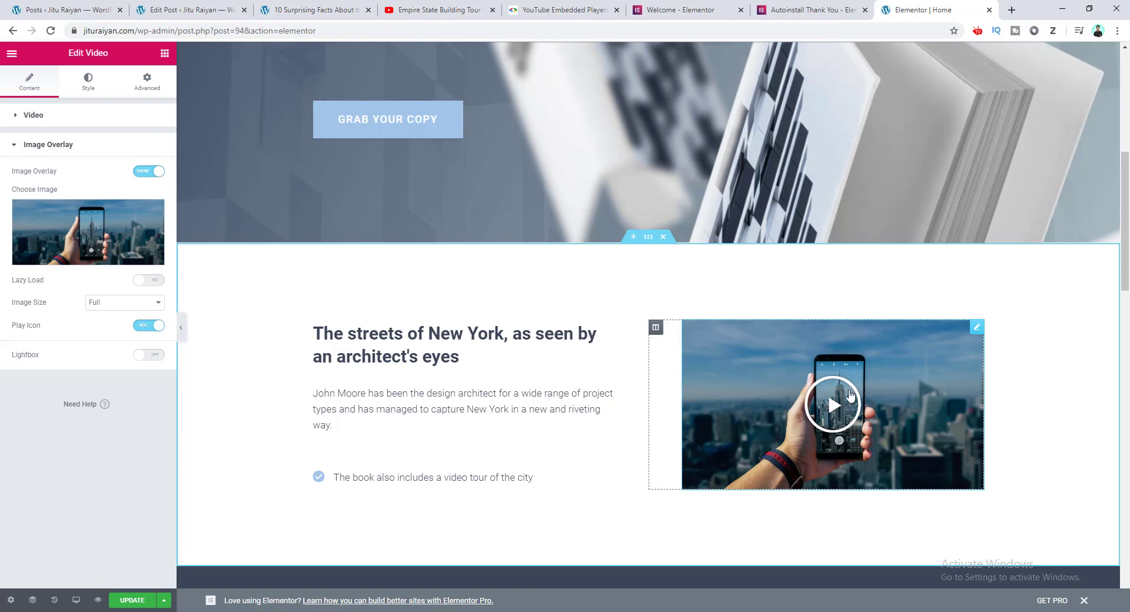
# Step: Turn on the Lightbox for the video overlay and preview the video playing in it
pyautogui.click(154, 356)
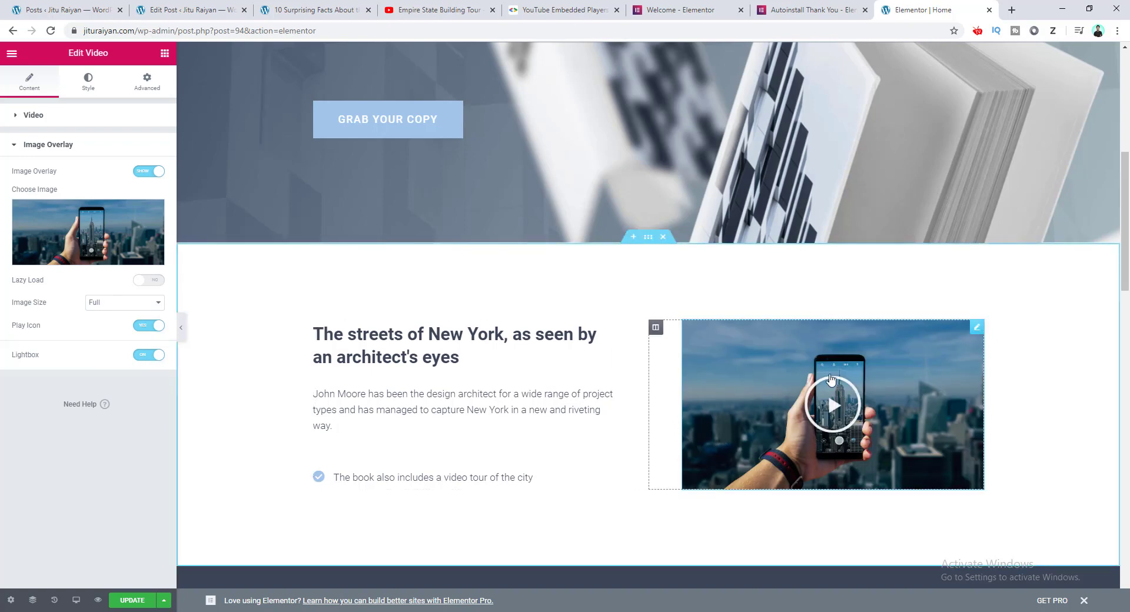
pyautogui.click(831, 405)
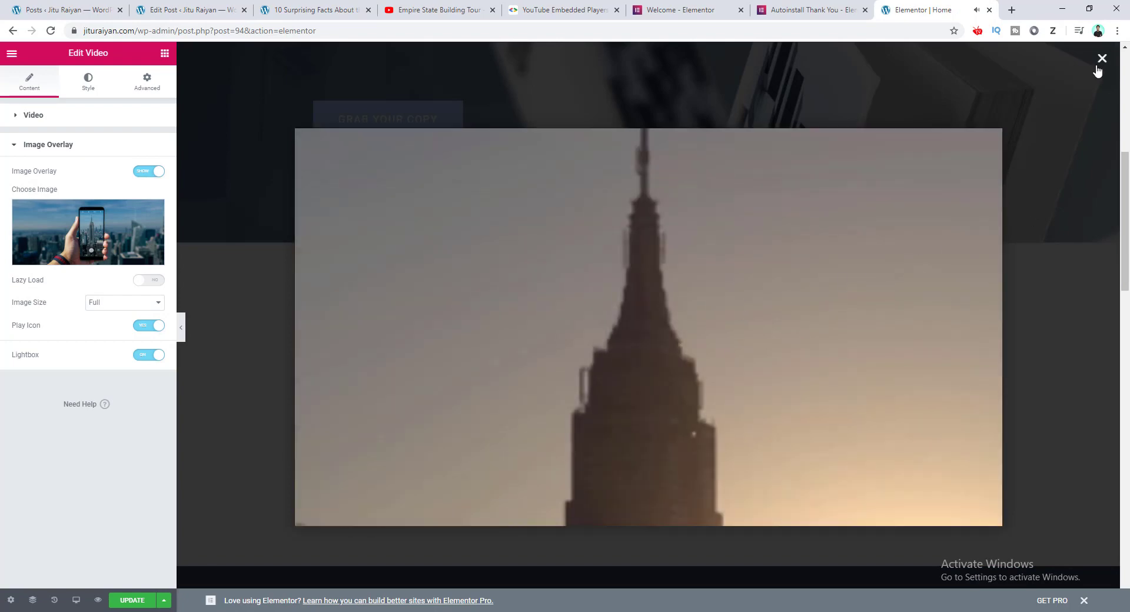
pyautogui.click(1102, 58)
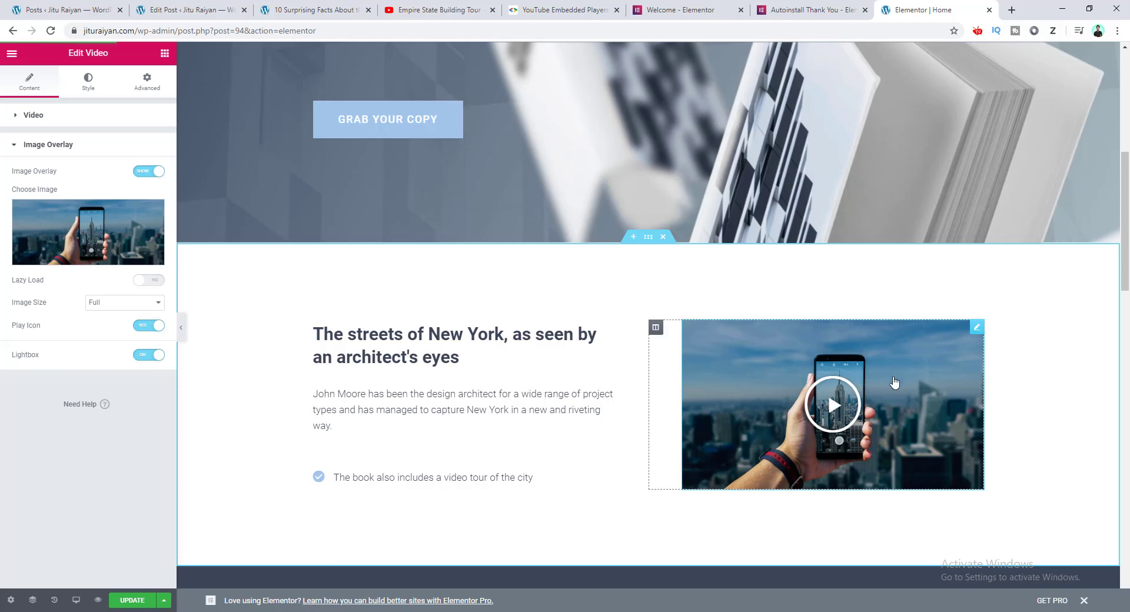
# Step: Try reducing the video's saturation to the minimum with the CSS filters, and reset the filters
pyautogui.click(91, 88)
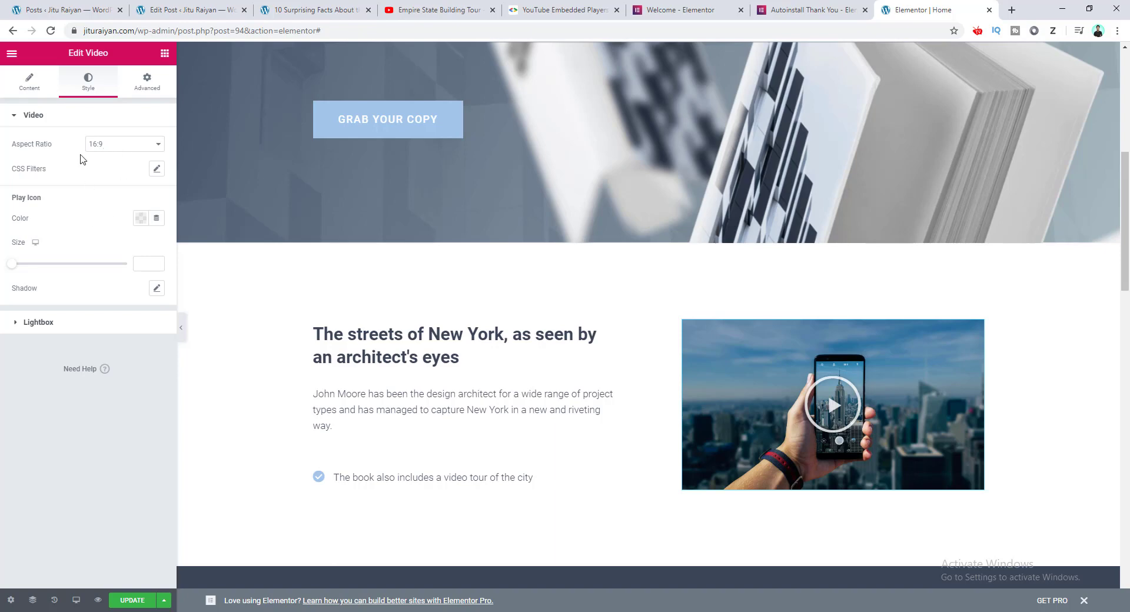
pyautogui.click(156, 170)
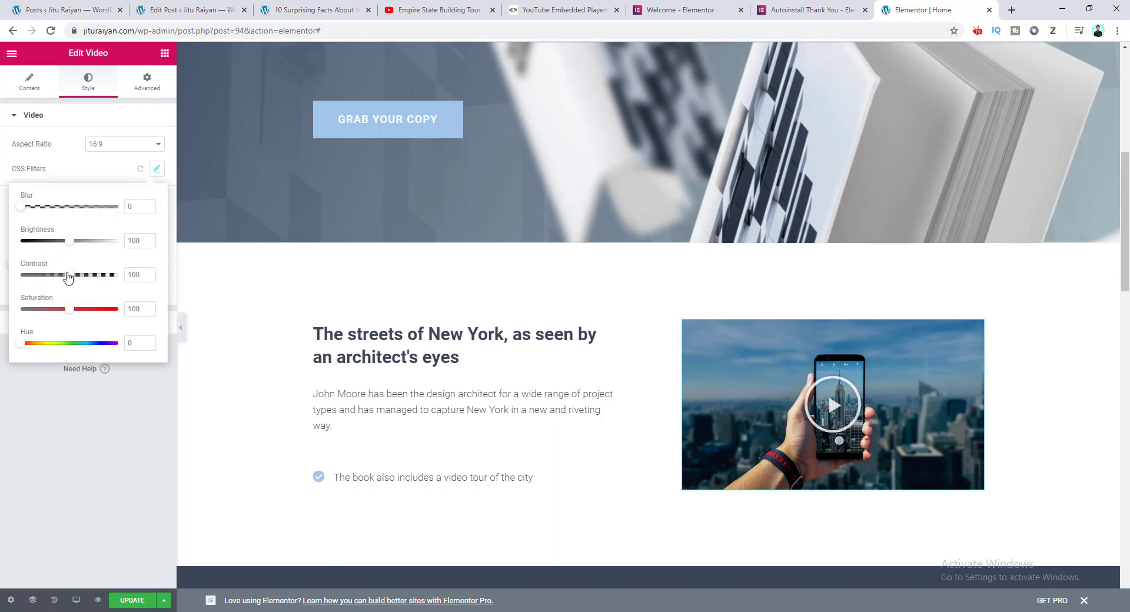
pyautogui.moveTo(69, 309); pyautogui.dragTo(21, 310)
pyautogui.click(140, 169)
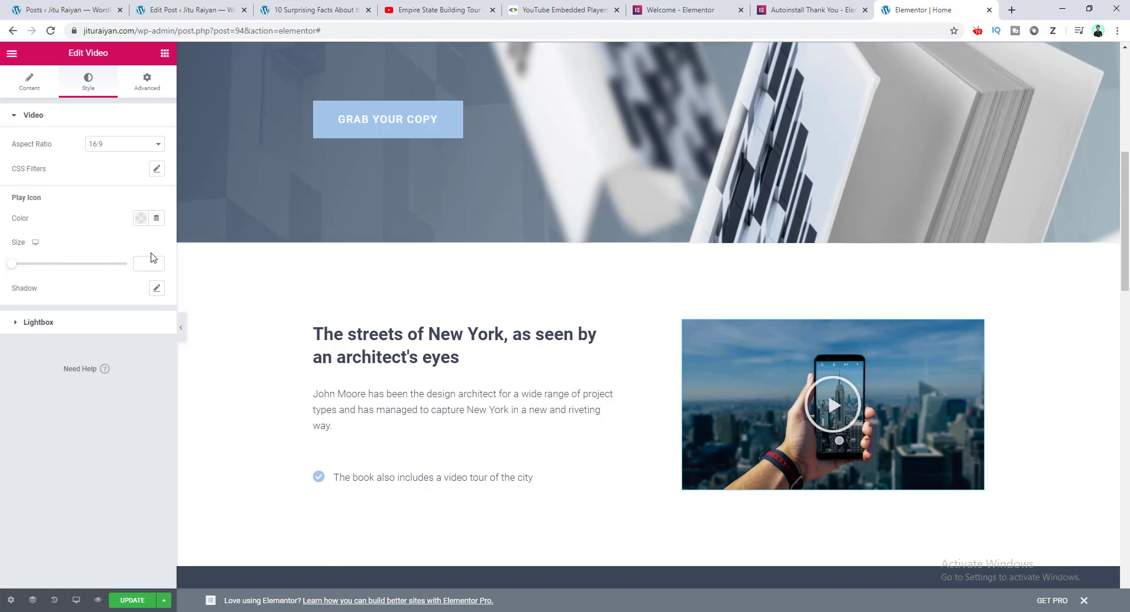
# Step: Set the video's play icon color to the light red #E96262
pyautogui.click(140, 218)
pyautogui.click(158, 287)
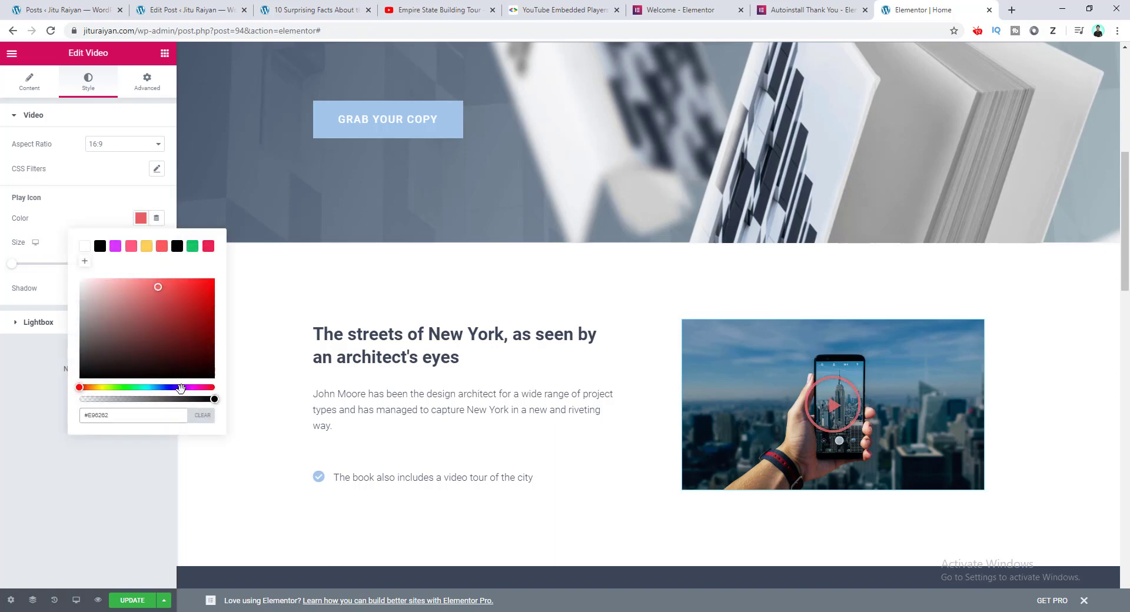
# Step: Clear the play icon's custom color, then show the Lightbox style options and preview the video in its lightbox
pyautogui.click(201, 415)
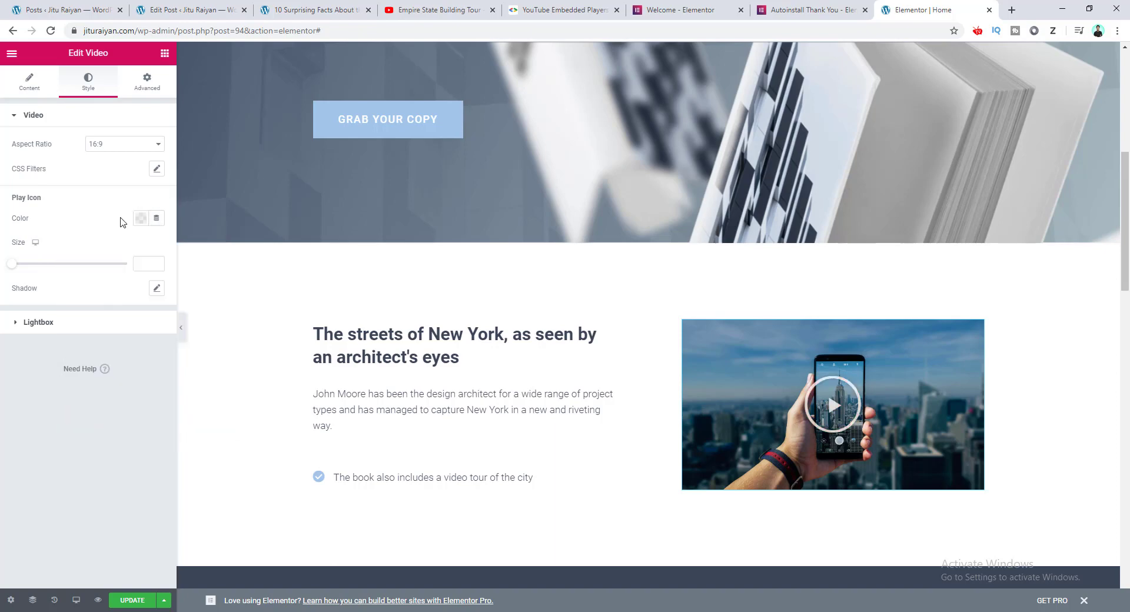
pyautogui.click(101, 323)
pyautogui.click(867, 378)
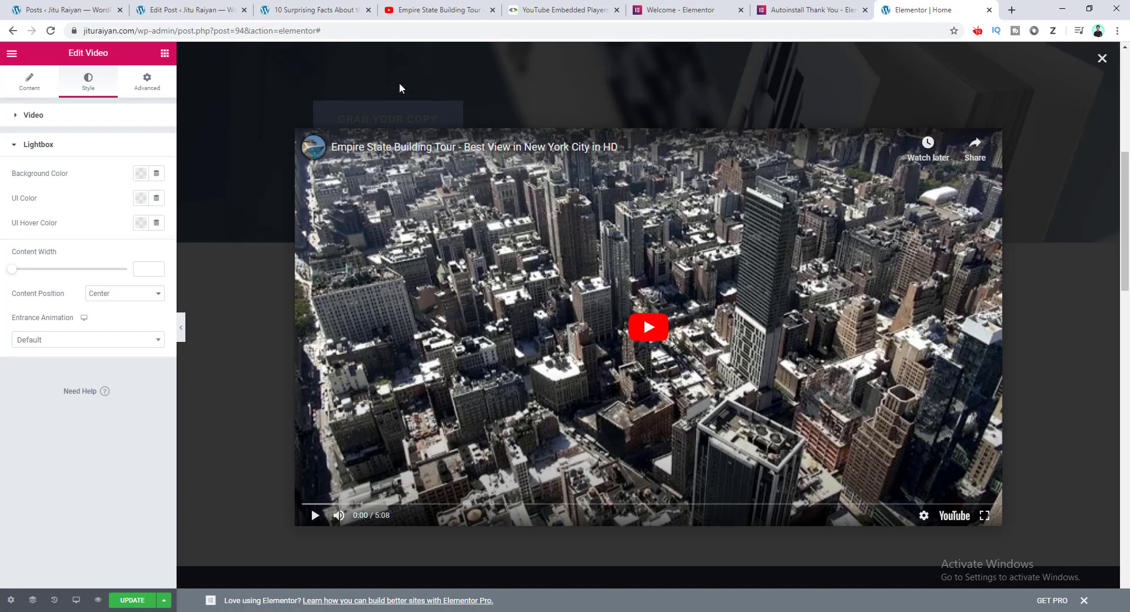
pyautogui.click(442, 121)
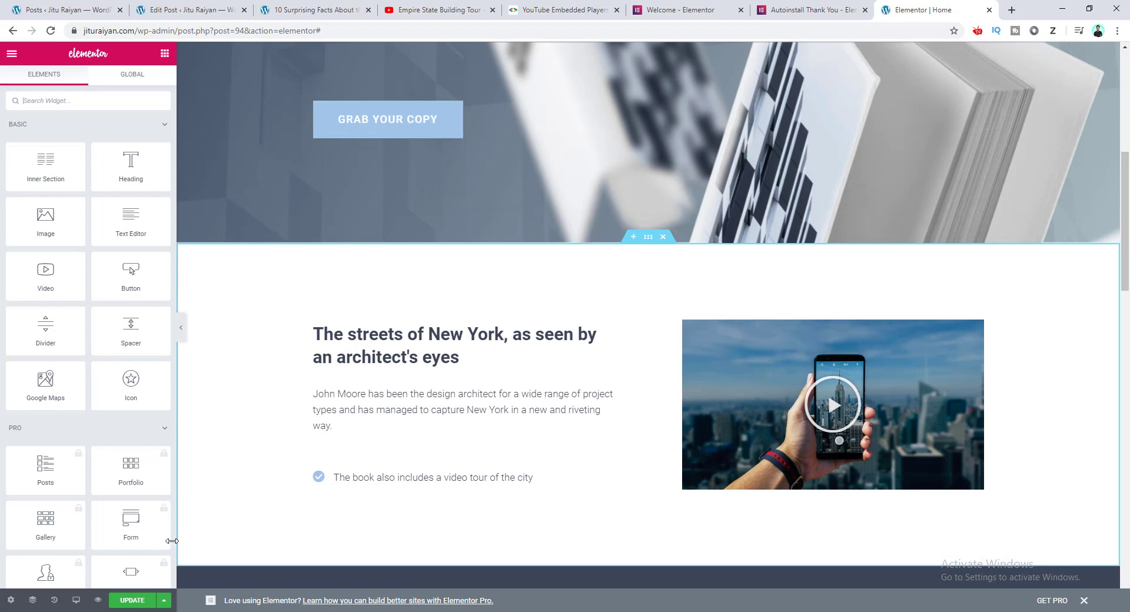
# Step: Update the Home page and preview the live page at the section containing the video
pyautogui.click(144, 601)
pyautogui.click(98, 601)
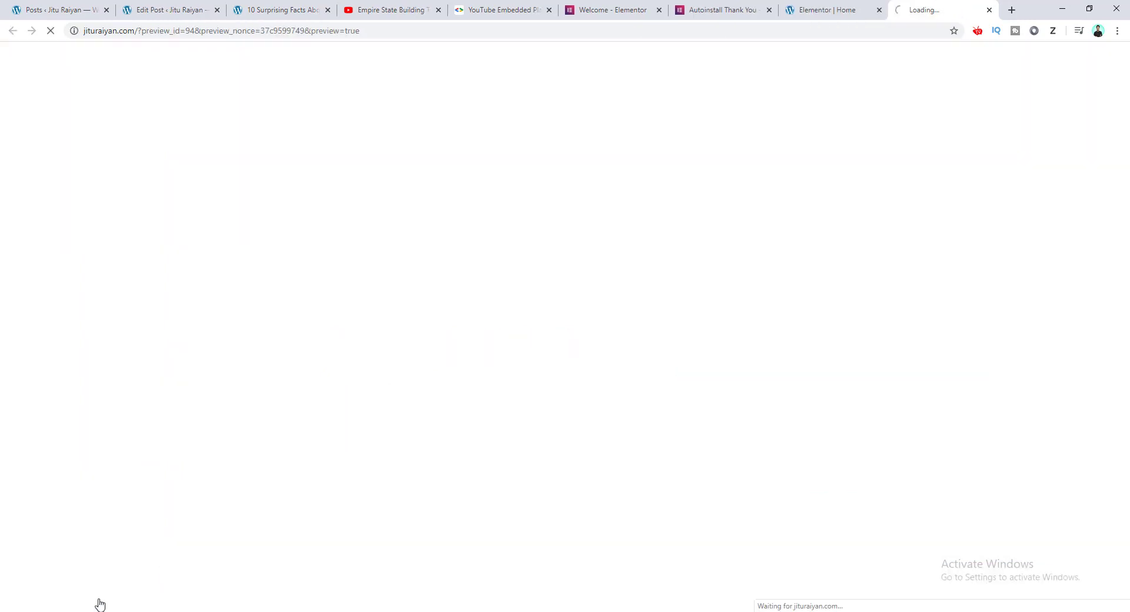
pyautogui.scroll(-10, 711, 255)
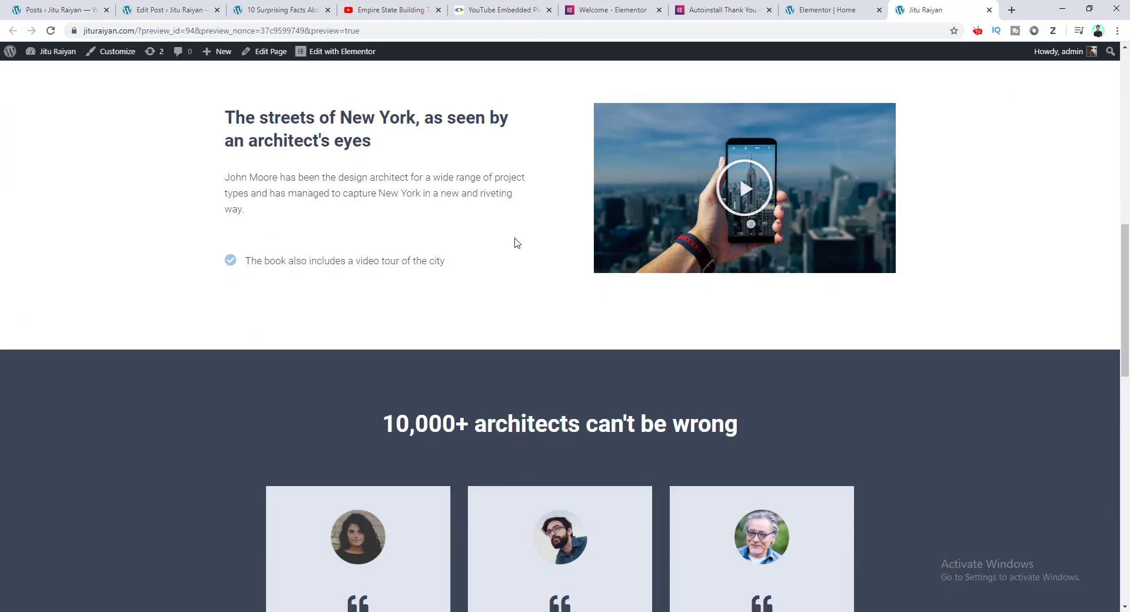
pyautogui.scroll(4, 533, 233)
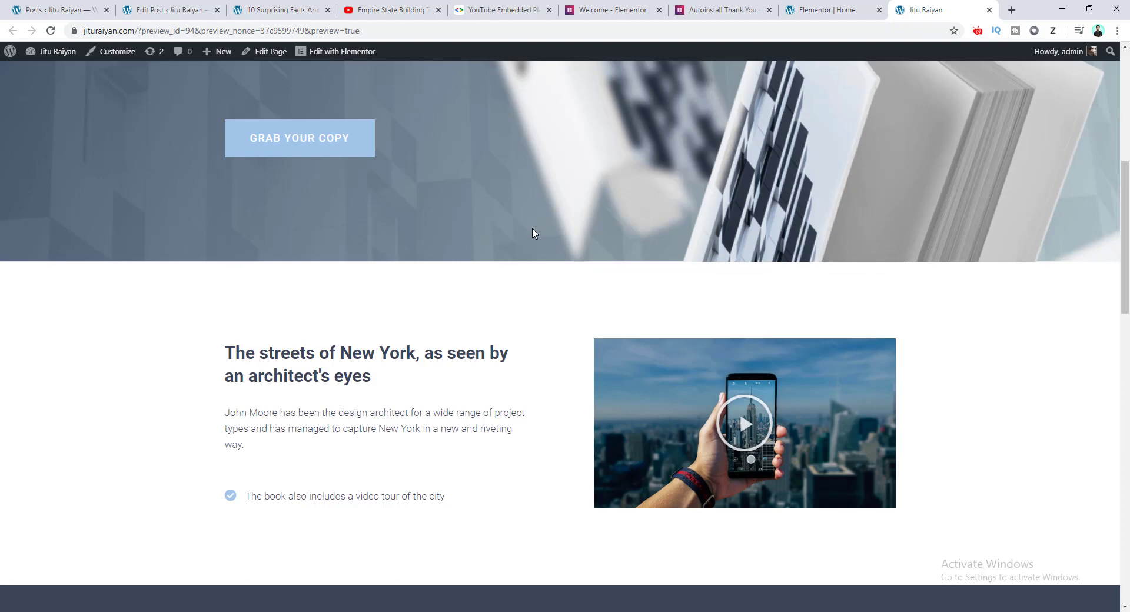